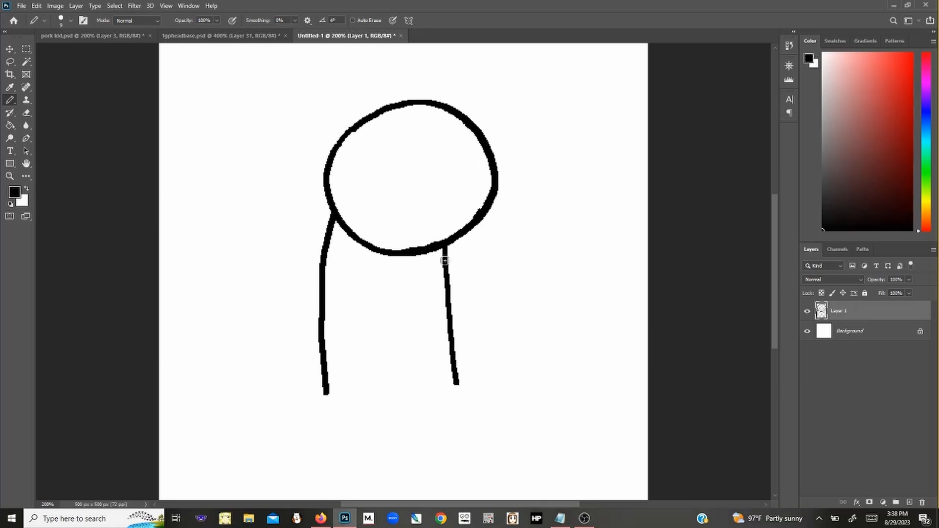
- Redraw the left and upper parts of the head circle and erase stray edges to make it rounder
mouse_move(402, 250)
left_mouse_down()
mouse_move(329, 189)
mouse_move(324, 198)
mouse_move(347, 130)
mouse_move(325, 157)
mouse_move(366, 110)
mouse_move(425, 98)
mouse_move(472, 133)
mouse_move(408, 108)
mouse_move(329, 185)
left_mouse_up()
key("e")
mouse_move(431, 241)
left_mouse_down()
mouse_move(327, 186)
mouse_move(381, 111)
mouse_move(355, 137)
mouse_move(351, 218)
mouse_move(351, 131)
mouse_move(336, 167)
mouse_move(406, 123)
mouse_move(375, 117)
mouse_move(380, 111)
mouse_move(414, 103)
left_mouse_up()
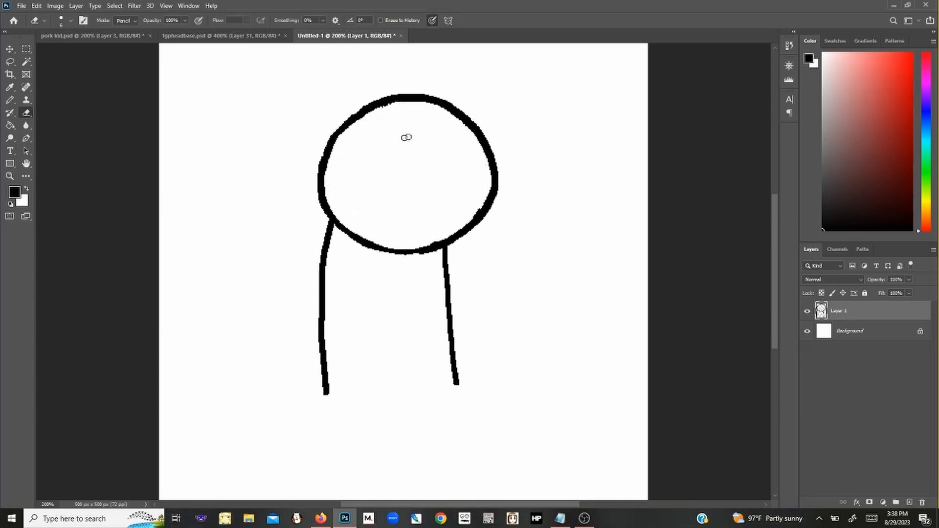
key("b")
left_click_drag(321, 326, 451, 325)
key("ctrl+z")
key("ctrl+z")
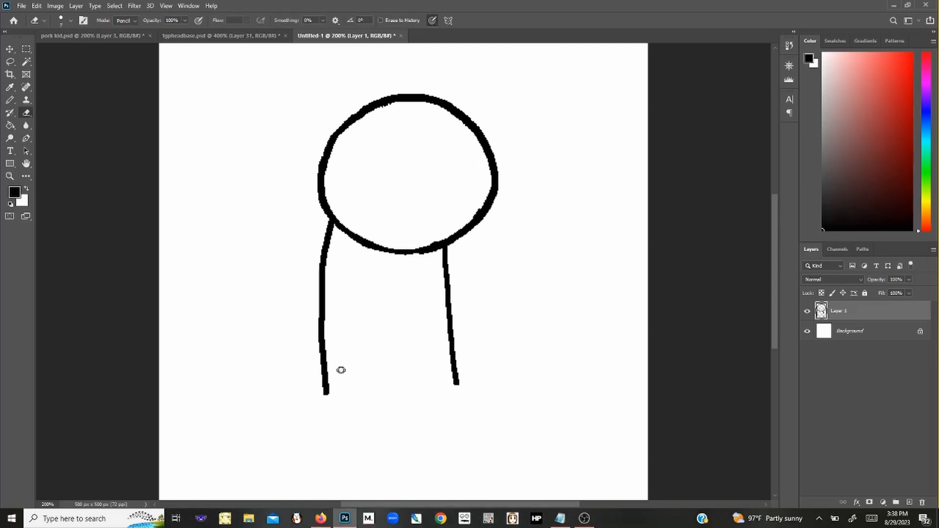
- Extend the left body line down into a hooked leg bottom and shift the lower part of both body lines upward
mouse_move(319, 296)
left_mouse_down()
mouse_move(322, 410)
mouse_move(339, 429)
mouse_move(364, 407)
left_mouse_up()
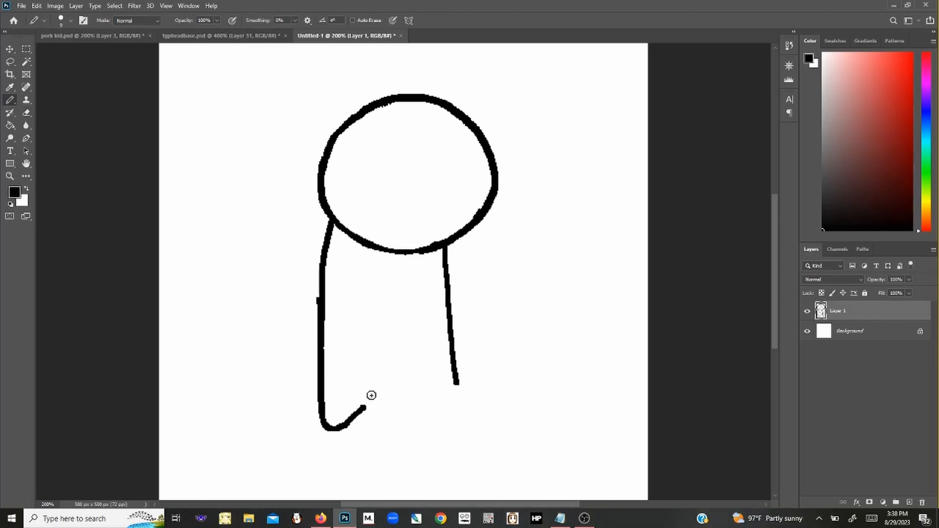
key("m")
left_click_drag(289, 322, 493, 468)
key("v")
key("shift+Up")
key("shift+Up")
key("shift+Up")
key("ctrl+z")
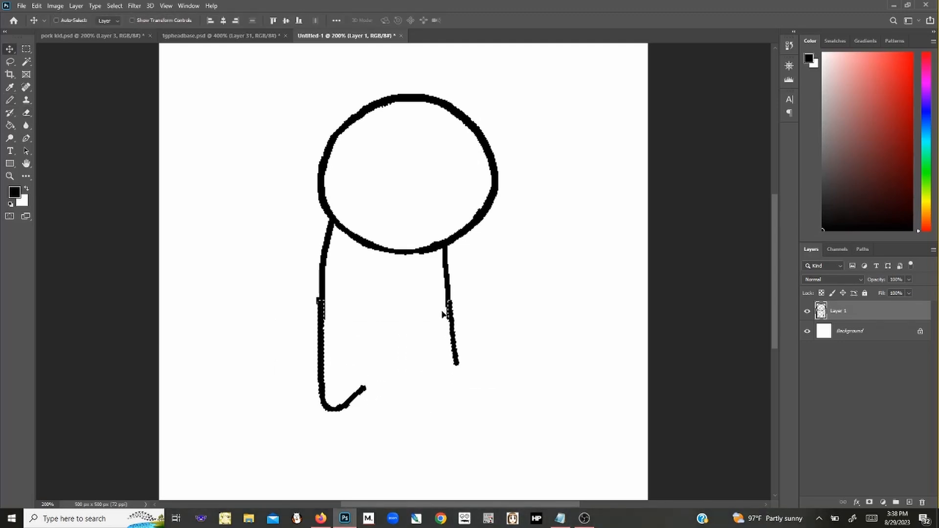
- Draw a waist line across the body and outline the left foot as a closed, rounded shape
key("b")
left_click_drag(343, 400, 400, 392)
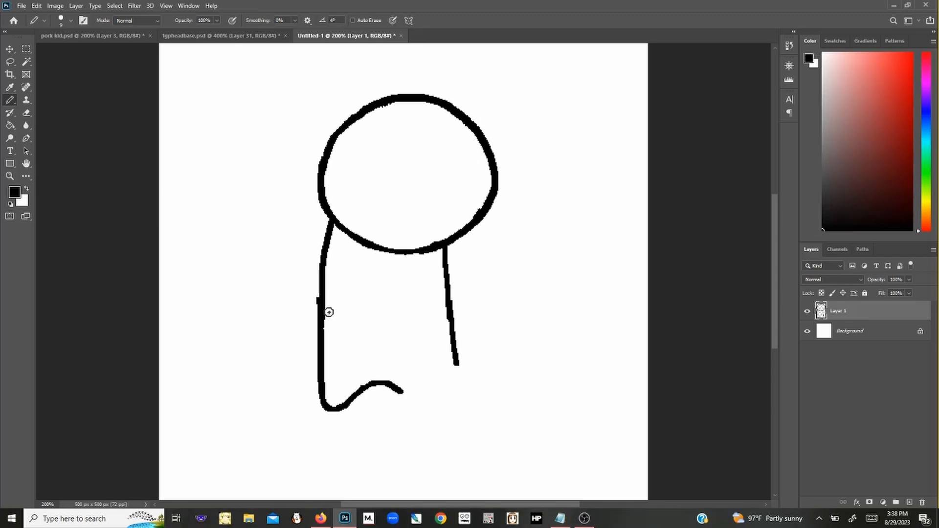
left_click_drag(323, 310, 449, 314)
key("ctrl+z")
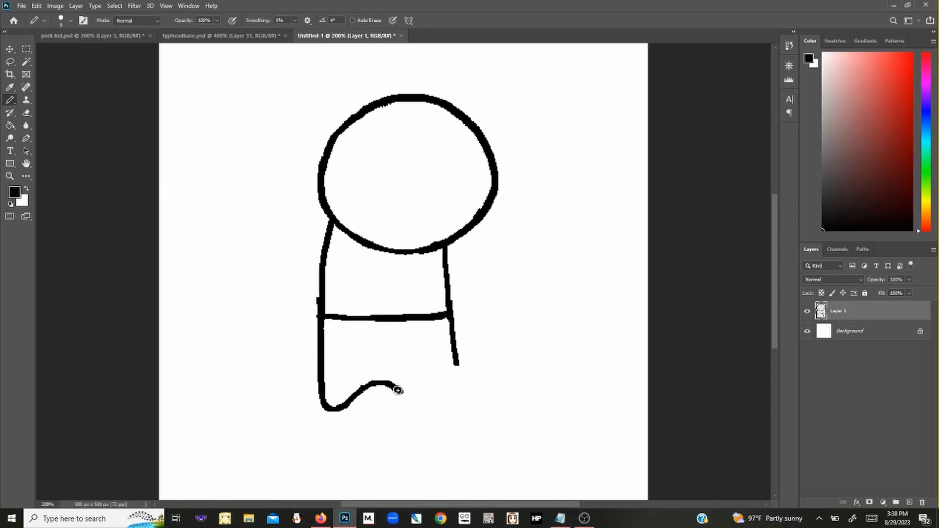
mouse_move(399, 391)
left_mouse_down()
mouse_move(411, 423)
mouse_move(353, 408)
left_mouse_up()
key("ctrl+z")
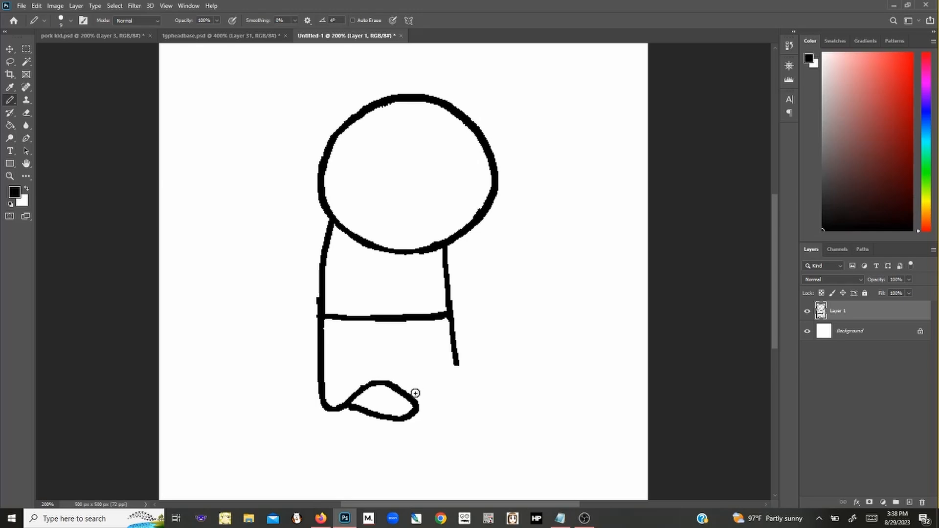
- Outline the right foot beside the first one and extend the right leg line down to meet it
mouse_move(406, 392)
left_mouse_down()
mouse_move(430, 380)
mouse_move(459, 385)
mouse_move(465, 410)
mouse_move(414, 404)
mouse_move(480, 396)
mouse_move(456, 381)
mouse_move(379, 384)
mouse_move(415, 401)
mouse_move(407, 392)
left_mouse_up()
key("ctrl+z")
key("e")
key("b")
key("e")
key("b")
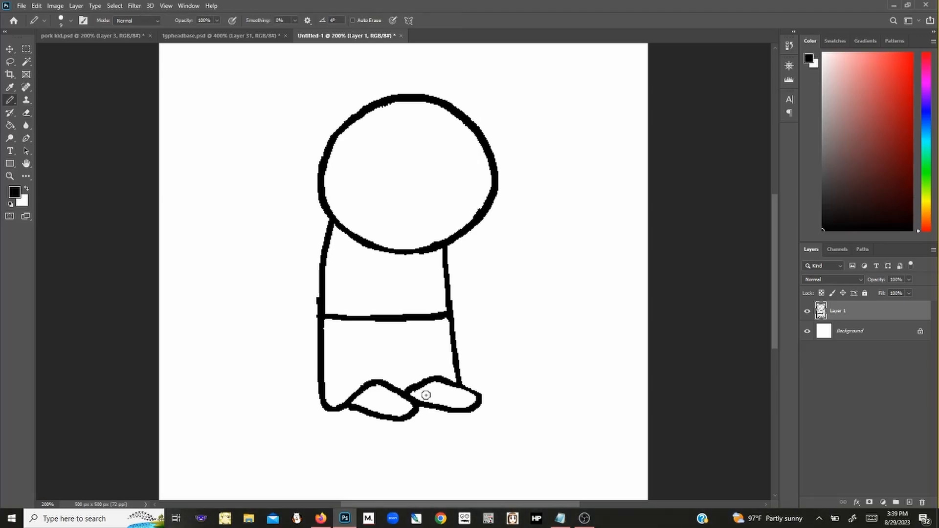
- Thicken the waist line and draw a short vertical line with a small crossbar on top to divide the legs
left_click_drag(446, 316, 319, 320)
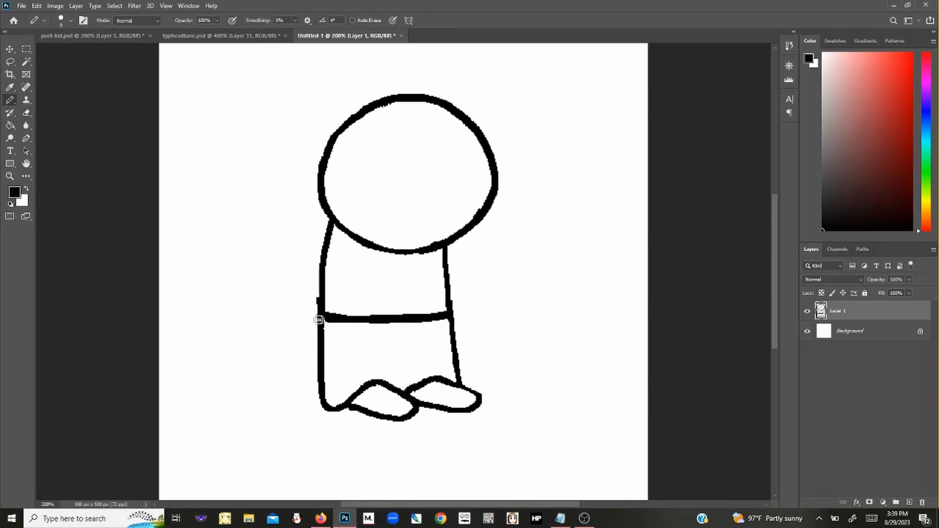
left_click_drag(398, 349, 402, 388)
key("e")
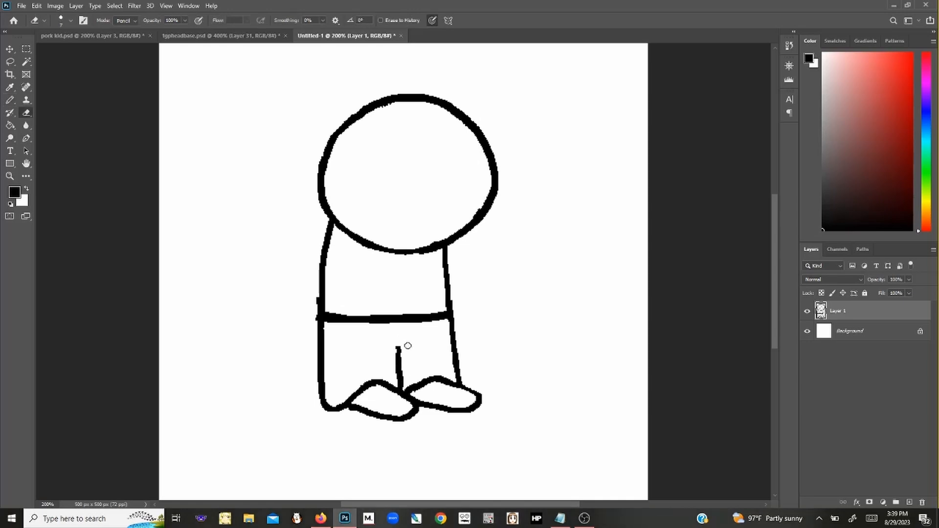
key("b")
left_click_drag(397, 347, 414, 351)
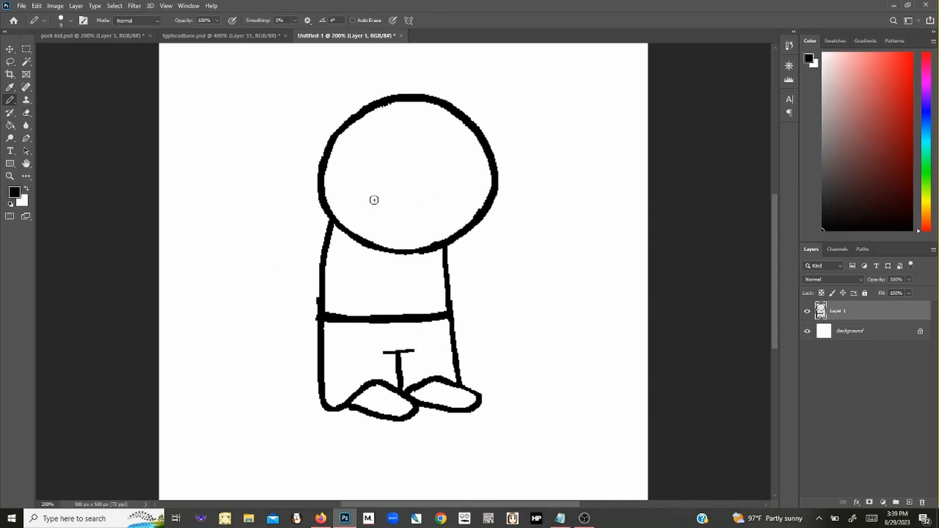
- Move the whole figure slightly down and to the left, and add two dot eyes on the face
left_click_drag(365, 302, 362, 308)
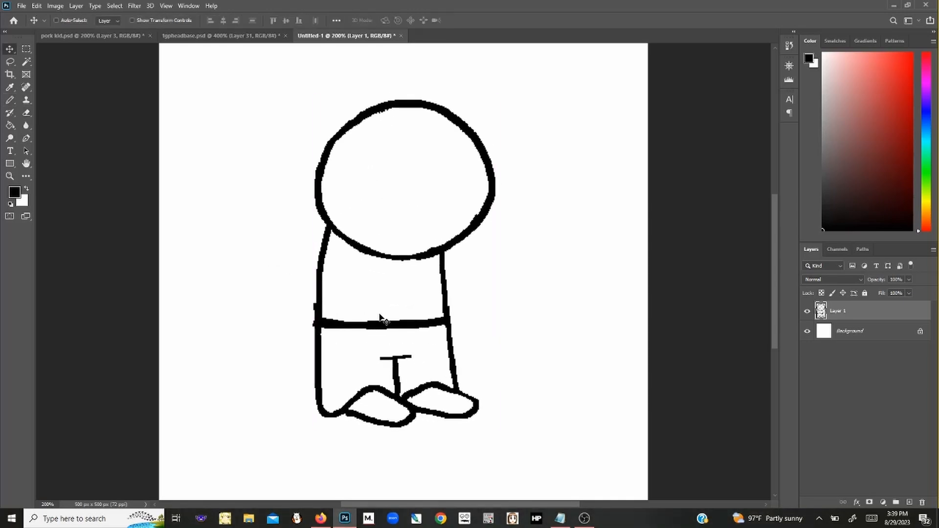
left_click(362, 193)
left_click(472, 191)
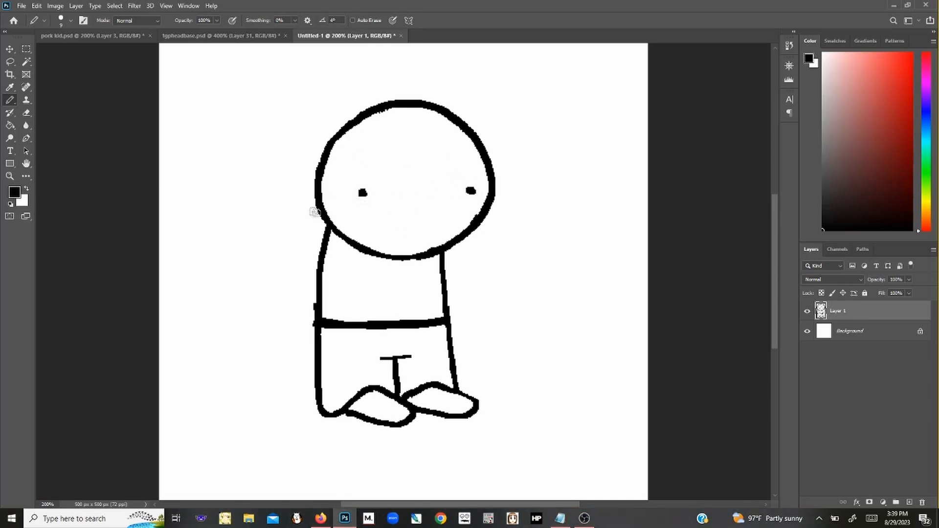
- Draw the outer hair outline over the head, with a pointed tip on each side and a squared sideburn
mouse_move(310, 205)
left_mouse_down()
mouse_move(337, 198)
mouse_move(336, 177)
left_mouse_up()
mouse_move(309, 204)
left_mouse_down()
mouse_move(308, 175)
mouse_move(334, 209)
mouse_move(307, 217)
mouse_move(303, 193)
mouse_move(271, 193)
mouse_move(307, 127)
mouse_move(390, 73)
mouse_move(451, 89)
mouse_move(545, 160)
mouse_move(496, 181)
left_mouse_up()
key("ctrl+z")
key("ctrl+z")
key("ctrl+z")
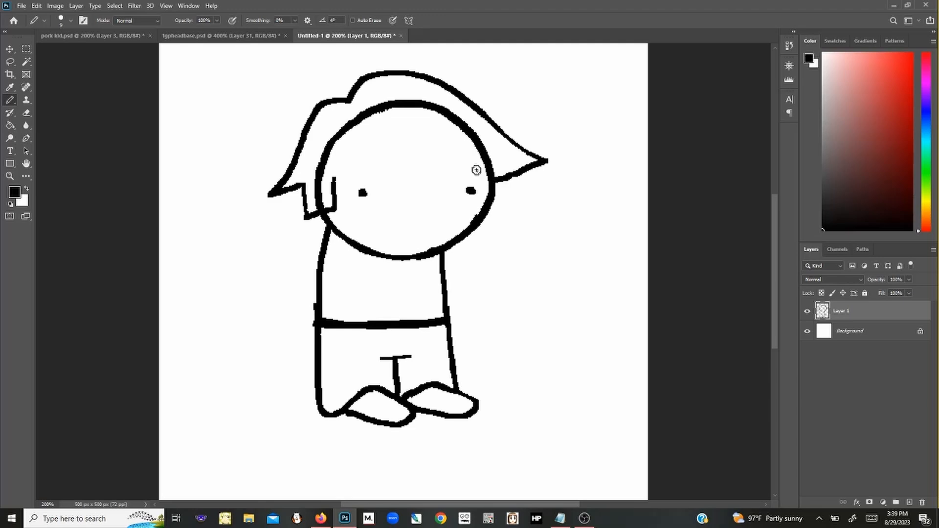
mouse_move(335, 178)
left_mouse_down()
mouse_move(368, 140)
mouse_move(414, 164)
mouse_move(484, 150)
left_mouse_up()
key("x")
key("g")
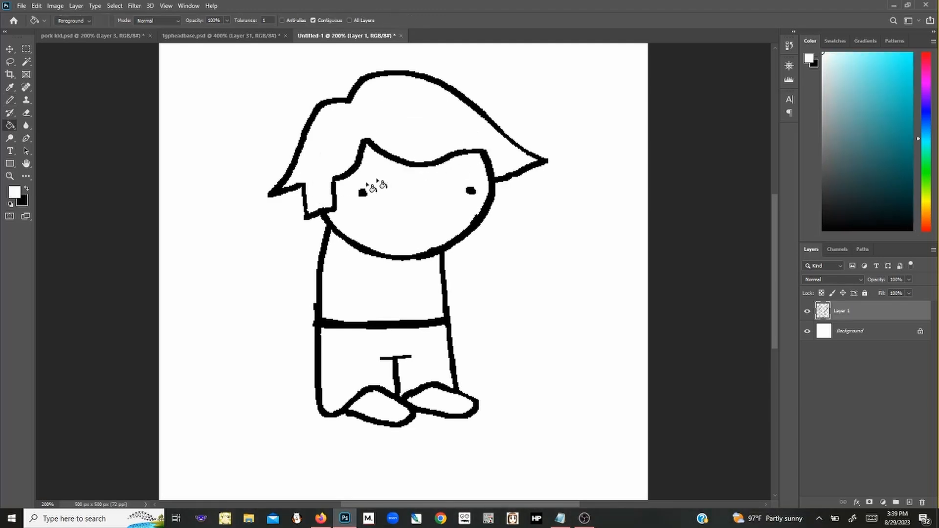
key("ctrl+z")
key("ctrl+z")
key("ctrl+z")
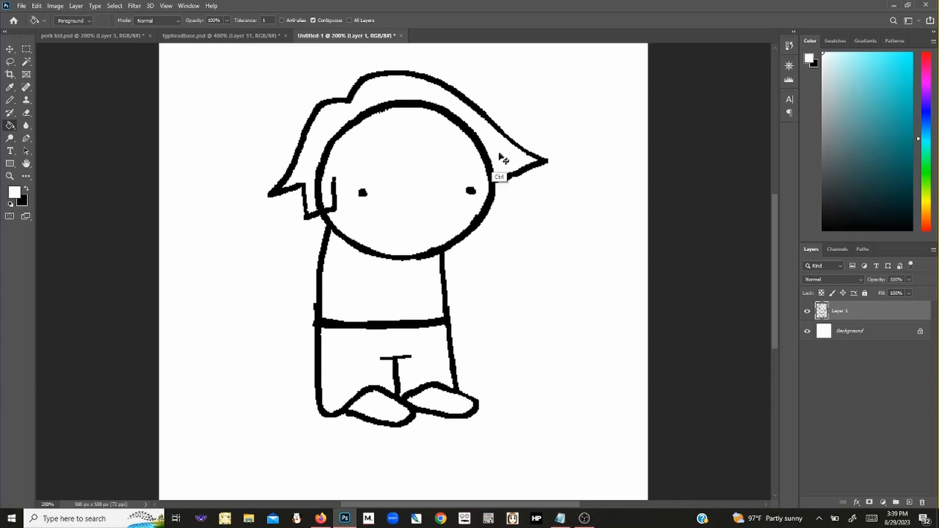
key("ctrl+shift+z")
- Erase the sideburn and reshape the upper left hair outline into one smoother slope without the notch
key("e")
mouse_move(335, 218)
left_mouse_down()
mouse_move(334, 183)
mouse_move(338, 211)
mouse_move(304, 216)
left_mouse_up()
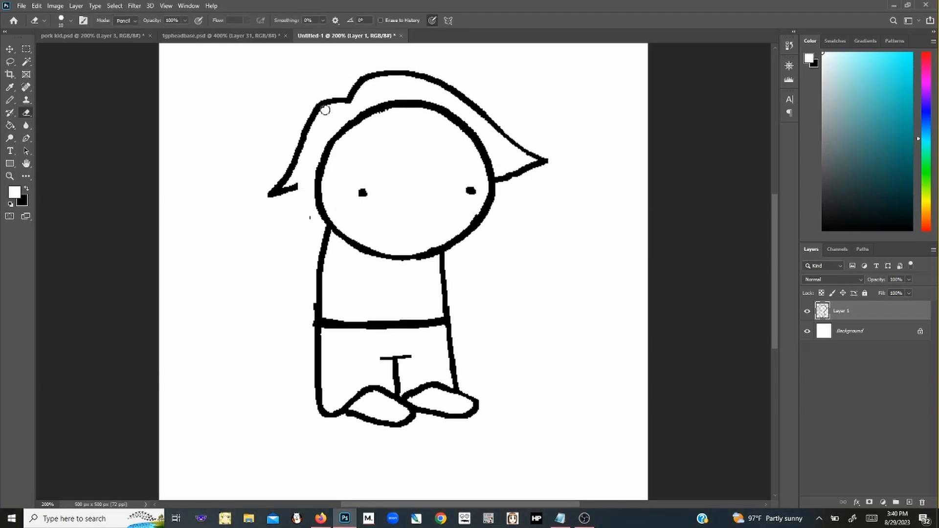
mouse_move(392, 60)
left_mouse_down()
mouse_move(342, 93)
mouse_move(370, 85)
mouse_move(355, 96)
mouse_move(388, 76)
mouse_move(307, 129)
left_mouse_up()
key("b")
key("x")
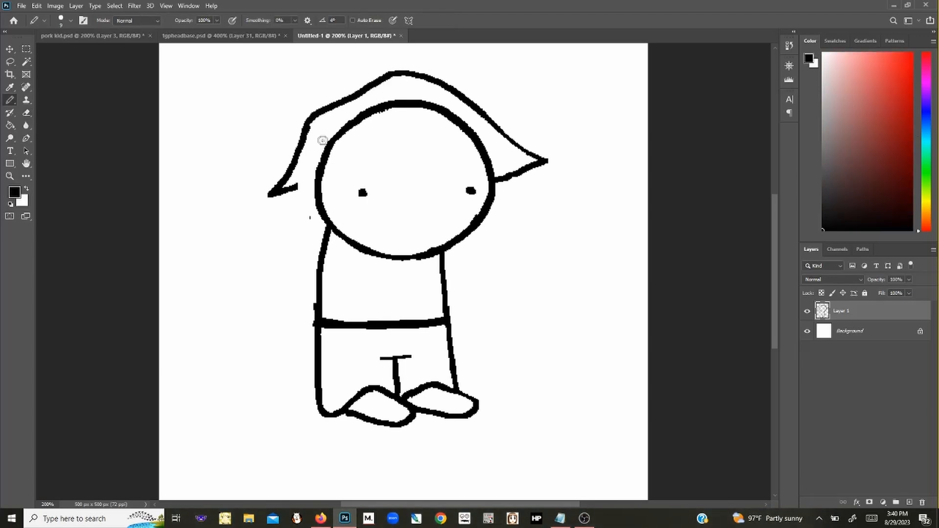
- Clean up the pointed hair tips on both sides and redraw their lower edges
key("e")
left_click_drag(544, 161, 494, 175)
key("b")
key("e")
key("b")
mouse_move(300, 189)
left_mouse_down()
mouse_move(273, 191)
mouse_move(306, 195)
mouse_move(276, 223)
mouse_move(292, 254)
mouse_move(320, 256)
left_mouse_up()
key("ctrl+z")
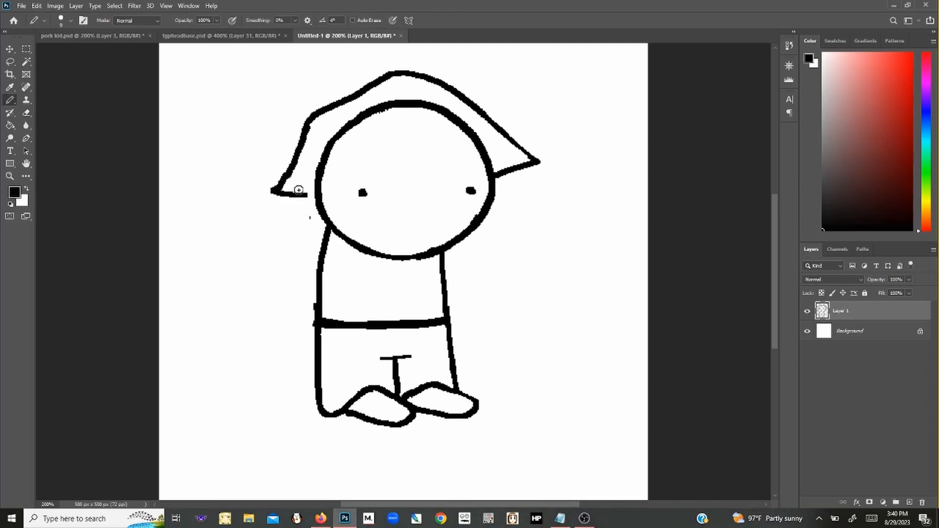
key("e")
mouse_move(294, 168)
left_mouse_down()
mouse_move(267, 185)
mouse_move(288, 181)
mouse_move(296, 144)
mouse_move(292, 169)
mouse_move(311, 216)
mouse_move(293, 246)
mouse_move(292, 229)
mouse_move(270, 257)
mouse_move(318, 267)
left_mouse_up()
key("b")
mouse_move(444, 138)
left_mouse_down()
mouse_move(378, 188)
mouse_move(340, 175)
mouse_move(357, 239)
left_mouse_up()
key("ctrl+z")
key("ctrl+z")
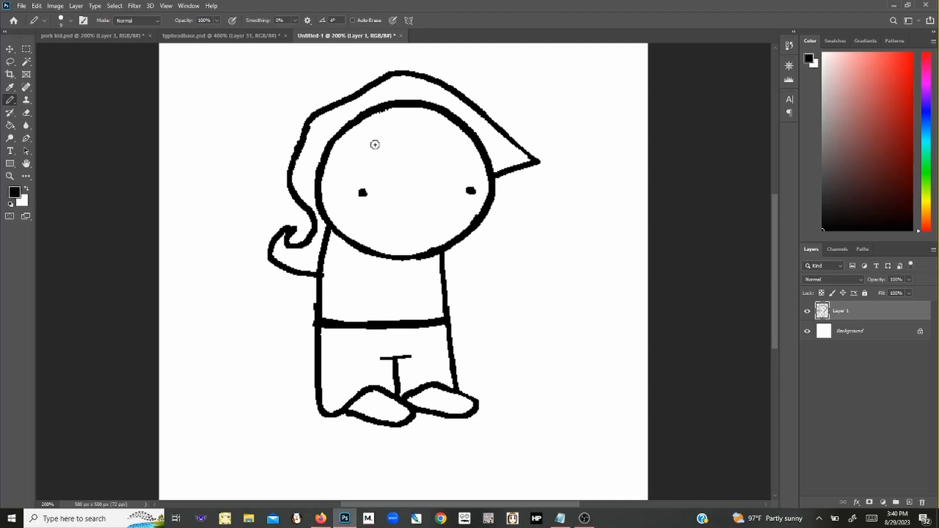
mouse_move(367, 142)
left_mouse_down()
mouse_move(444, 164)
mouse_move(499, 145)
left_mouse_up()
key("ctrl+z")
key("ctrl+z")
key("ctrl+z")
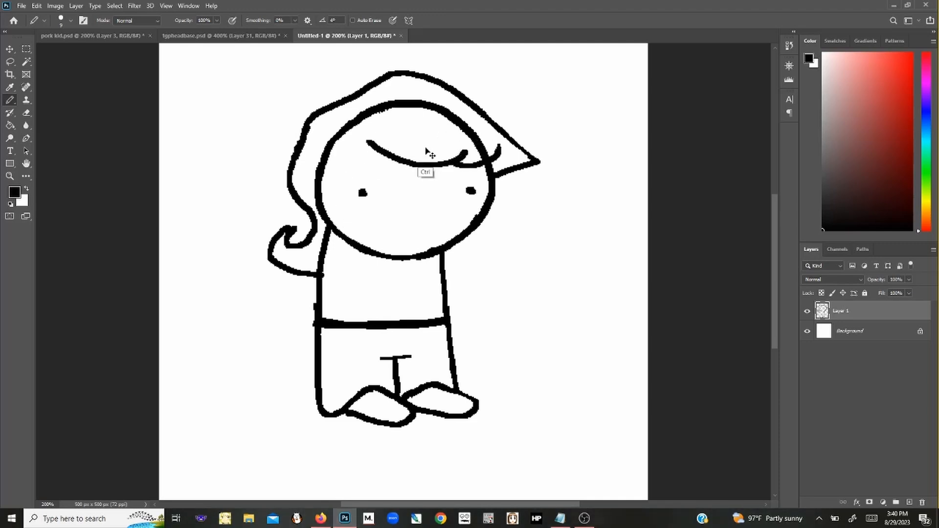
- Redraw the left side of the hair as a slope ending in a higher pointed tip with a straight lower edge
left_click_drag(295, 155, 288, 173)
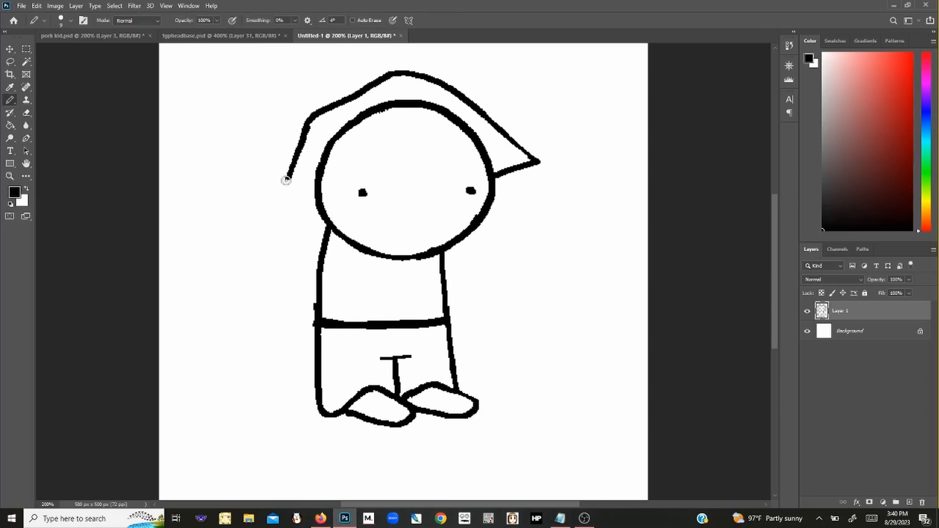
mouse_move(308, 118)
left_mouse_down()
mouse_move(275, 168)
mouse_move(305, 139)
left_mouse_up()
key("e")
key("b")
mouse_move(278, 170)
left_mouse_down()
mouse_move(311, 175)
mouse_move(304, 207)
mouse_move(321, 205)
left_mouse_up()
- Draw a squared sideburn below the left hair tip and a wavy fringe across the forehead
key("e")
key("b")
mouse_move(307, 204)
left_mouse_down()
mouse_move(333, 199)
mouse_move(328, 173)
left_mouse_up()
mouse_move(318, 204)
left_mouse_down()
mouse_move(329, 175)
mouse_move(309, 204)
mouse_move(338, 204)
mouse_move(336, 176)
mouse_move(358, 179)
mouse_move(370, 137)
mouse_move(405, 154)
mouse_move(477, 147)
left_mouse_up()
key("ctrl+z")
key("ctrl+z")
key("ctrl+z")
key("ctrl+z")
key("ctrl+z")
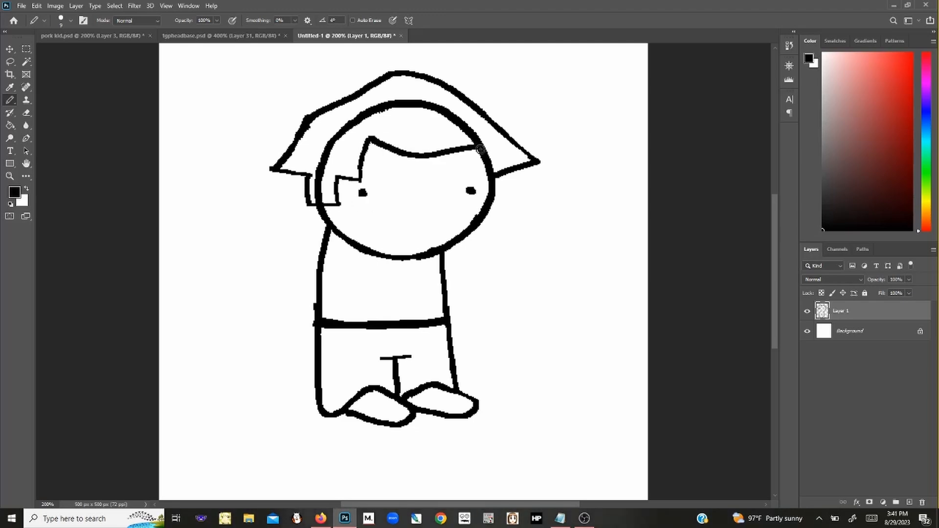
- Paint white over the head outline that shows inside the hair and sideburn
key("x")
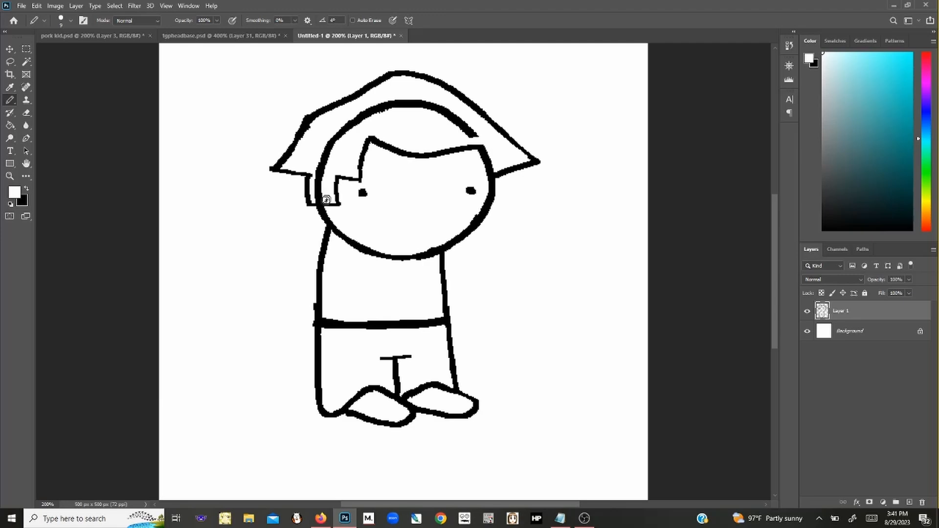
mouse_move(326, 200)
left_mouse_down()
mouse_move(333, 157)
mouse_move(367, 183)
left_mouse_up()
key("x")
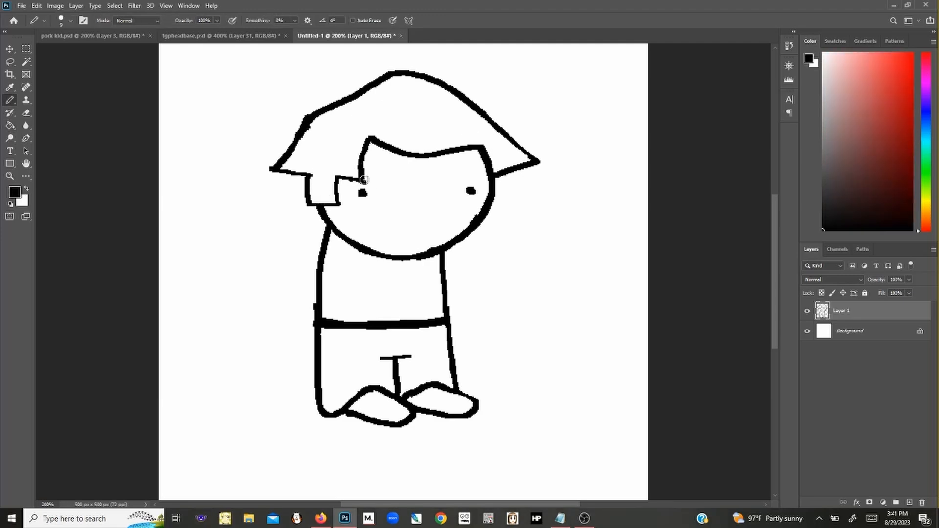
left_click(913, 53)
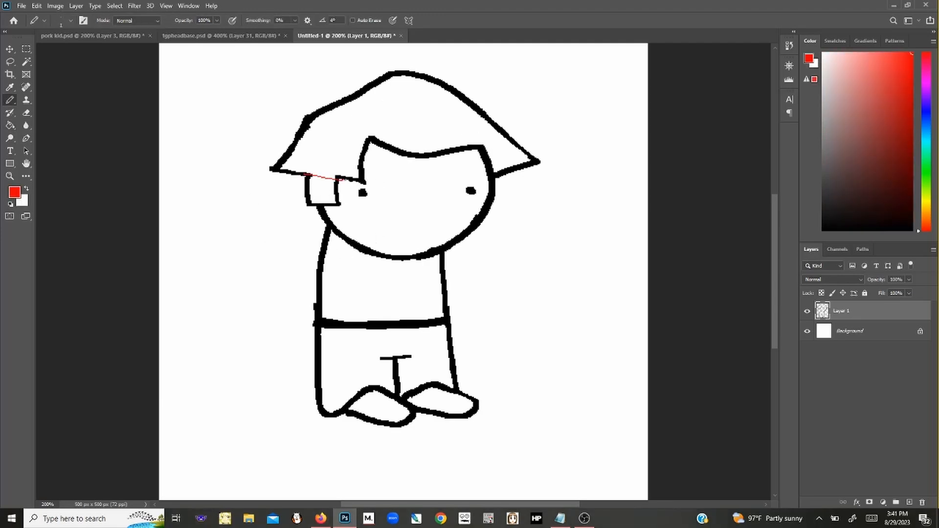
key("ctrl+z")
left_click_drag(299, 174, 355, 179)
left_click_drag(318, 115, 367, 114)
mouse_move(389, 74)
left_mouse_down()
mouse_move(366, 93)
mouse_move(397, 148)
left_mouse_up()
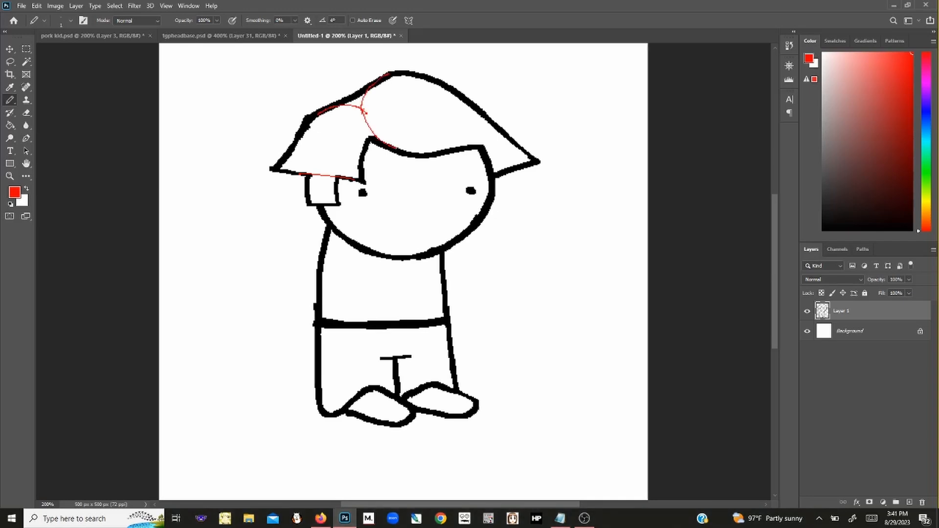
left_click_drag(361, 104, 394, 147)
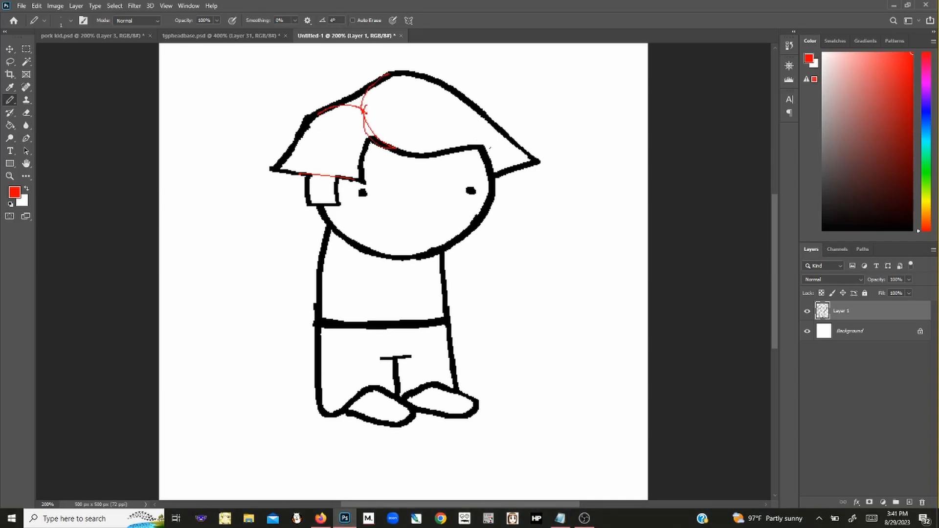
left_click_drag(416, 120, 371, 147)
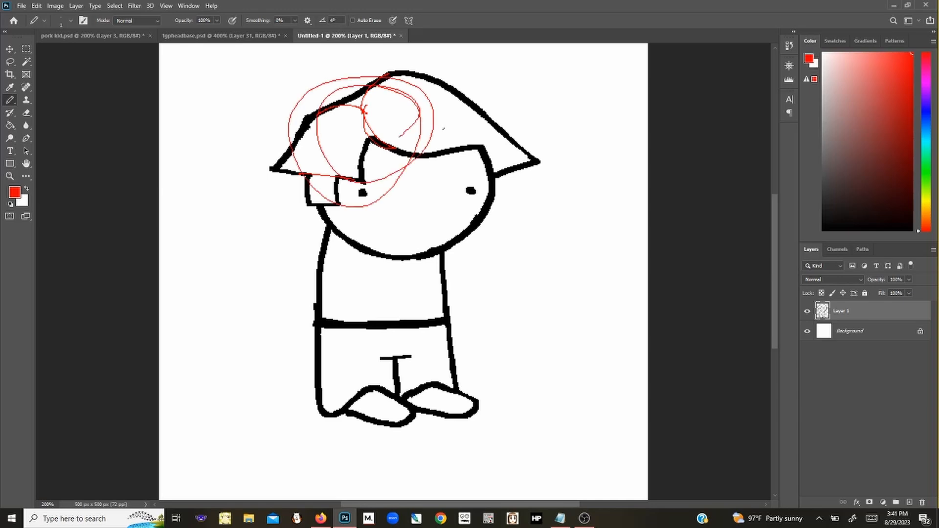
key("ctrl+z")
key("ctrl+z")
key("ctrl+z")
key("ctrl+z")
key("ctrl+z")
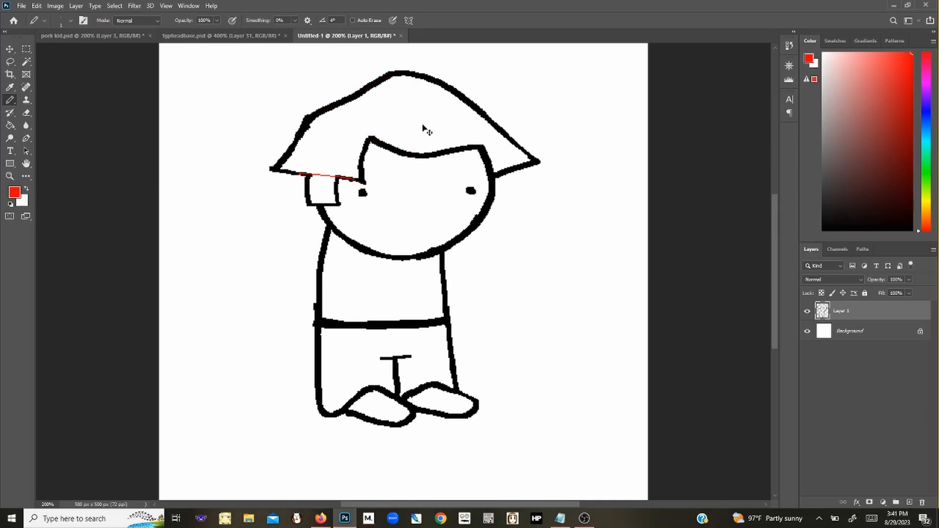
key("d")
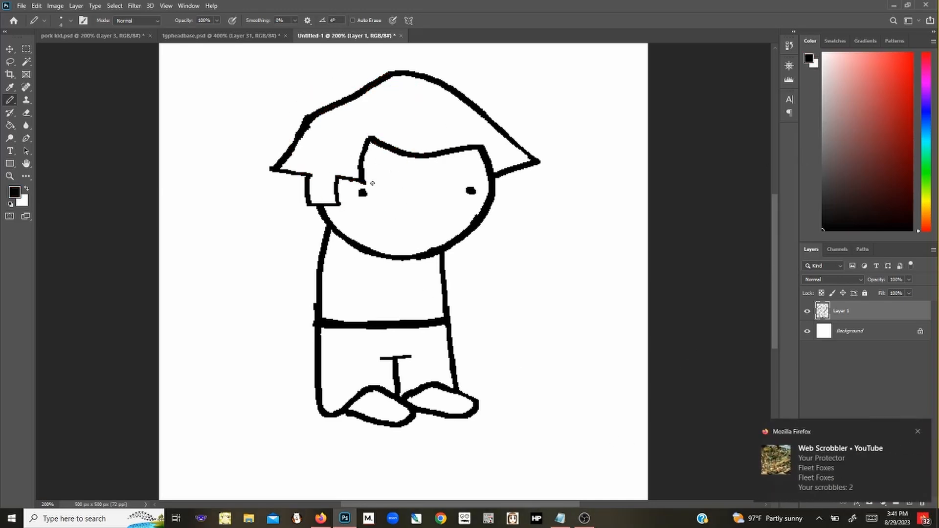
- Tidy the fringe corner near the left eye and draw thin eyelid strokes across both eyes with a smaller pencil
key("e")
key("b")
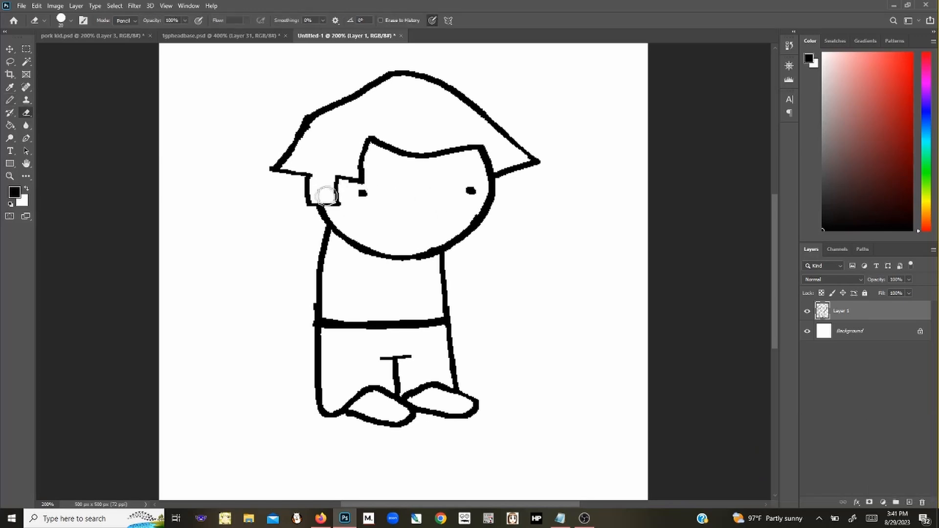
key("bracketleft")
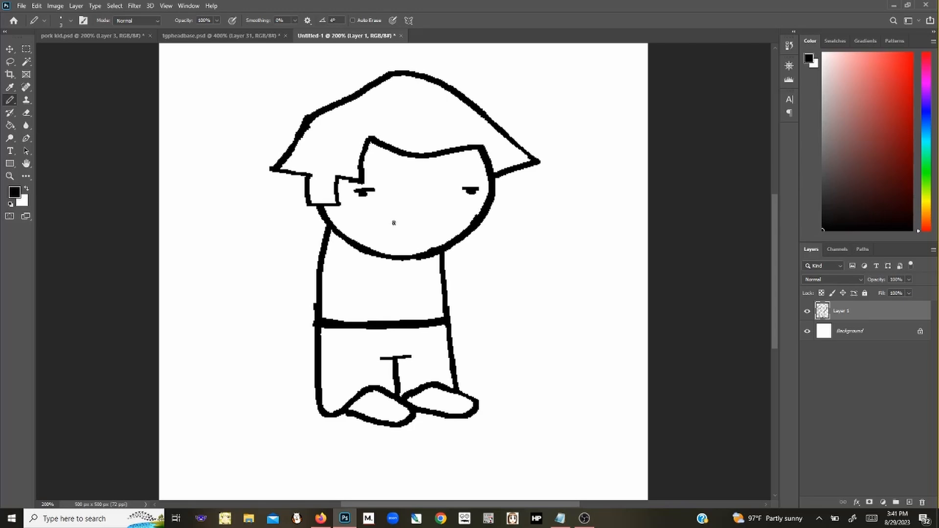
left_click_drag(394, 223, 447, 221)
key("ctrl+z")
key("ctrl+z")
key("ctrl+z")
key("ctrl+z")
- Thin the inner edge of the chin outline with white, and restore black as the drawing color
key("x")
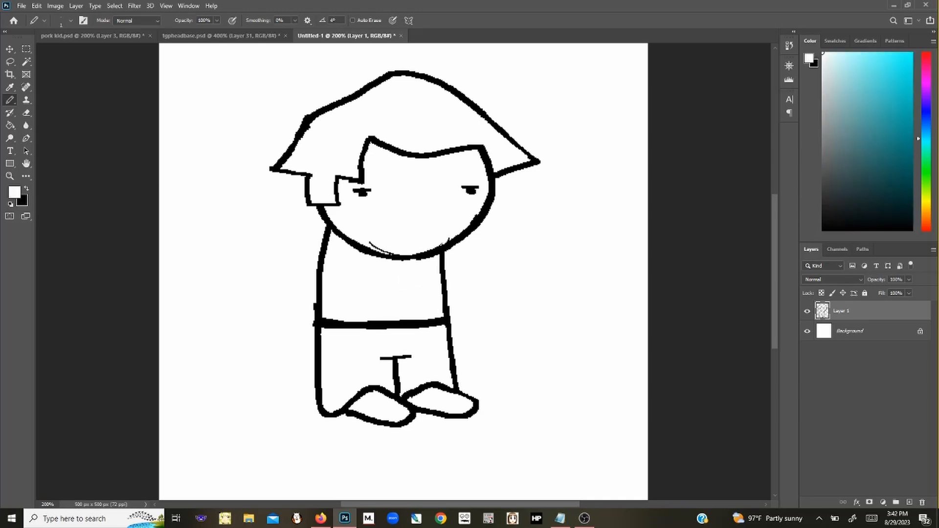
key("x")
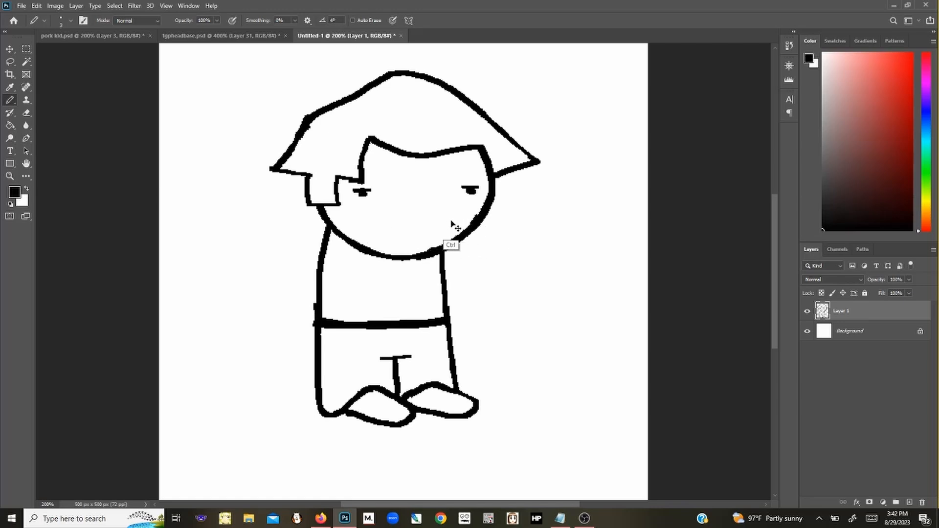
- Draw a rectangular cargo pocket with a flap line on the left trouser leg, painting out the leg outline inside it with white
key("x")
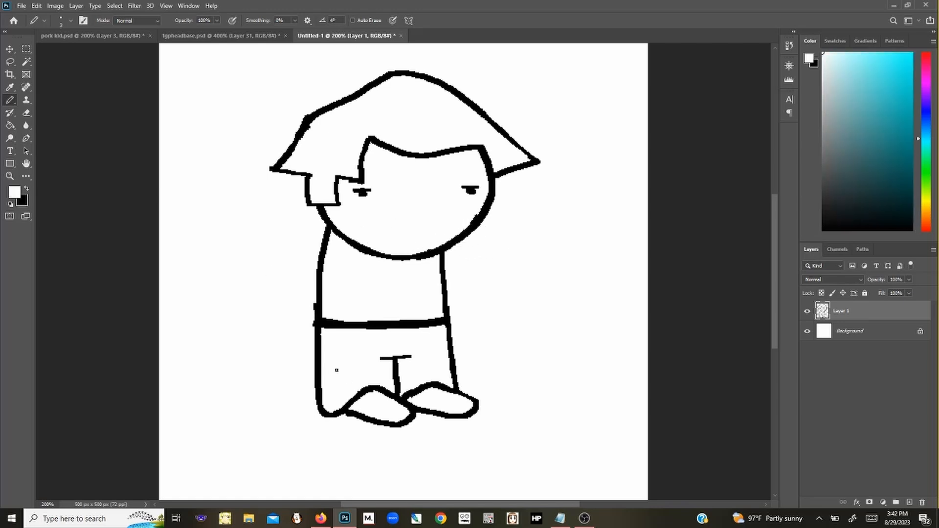
key("x")
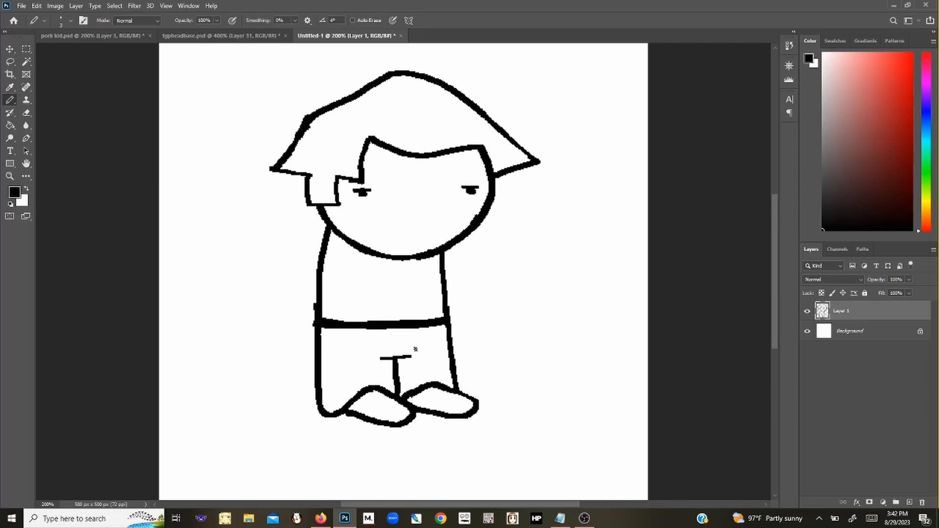
left_click_drag(334, 349, 337, 347)
key("ctrl+z")
key("ctrl+z")
key("ctrl+z")
key("ctrl+z")
left_click_drag(309, 384, 308, 345)
key("x")
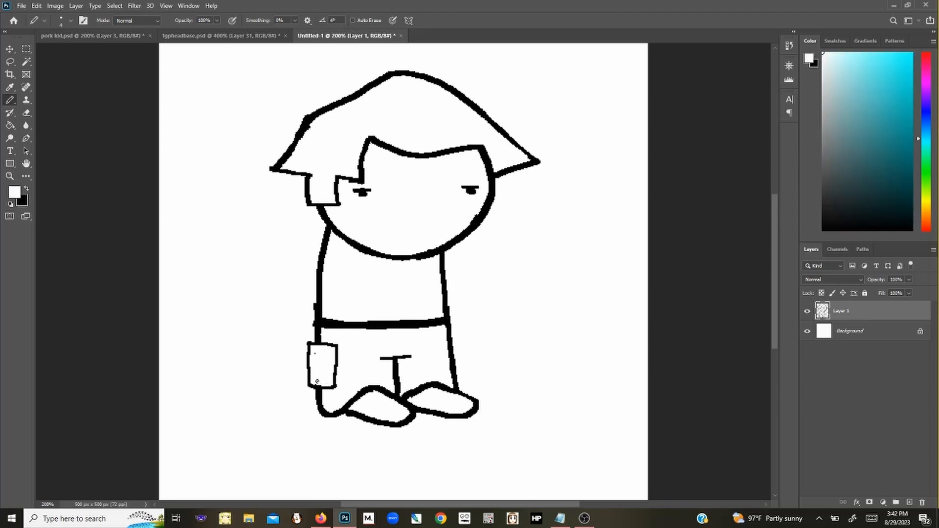
key("x")
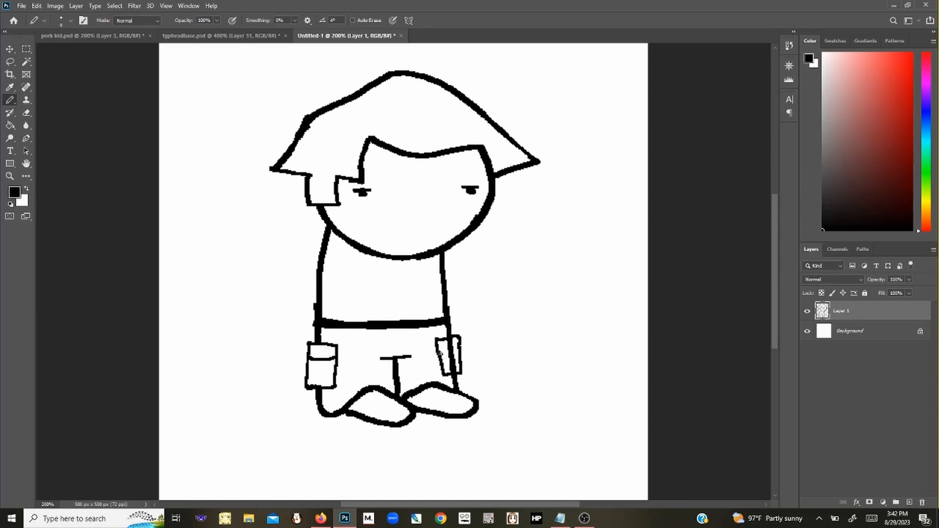
- Draw a smaller slanted cargo pocket on the right trouser leg and paint out the leg outline inside it with white
key("x")
left_click_drag(438, 344, 448, 375)
key("x")
key("x")
key("x")
left_click_drag(458, 334, 459, 375)
key("x")
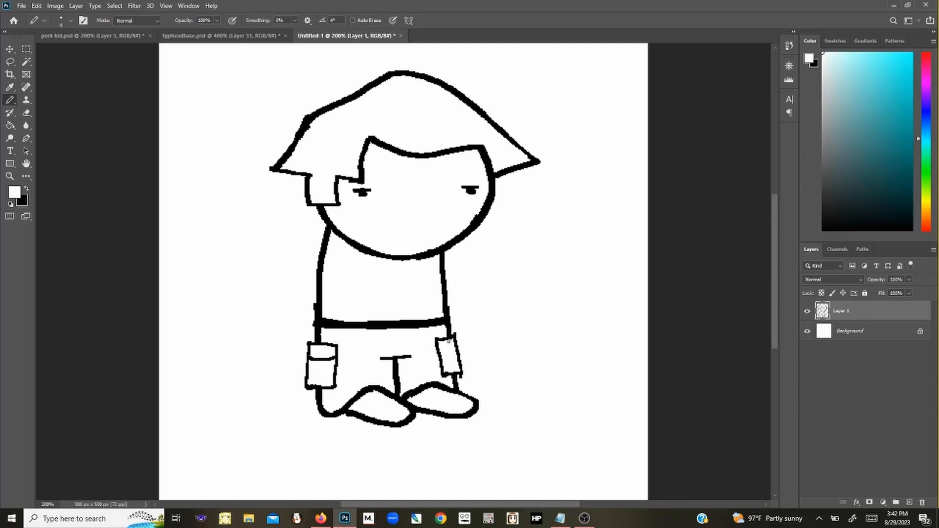
key("x")
mouse_move(461, 370)
left_mouse_down()
mouse_move(452, 335)
mouse_move(437, 347)
mouse_move(404, 327)
left_mouse_up()
key("x")
key("x")
key("ctrl+z")
key("ctrl+z")
- Using a thinner pencil, replace the left pocket's thick flap line with a thin one and add thin detail lines to both cargo pockets
key("bracketleft")
key("bracketleft")
key("bracketleft")
key("x")
left_click_drag(311, 362, 311, 351)
key("x")
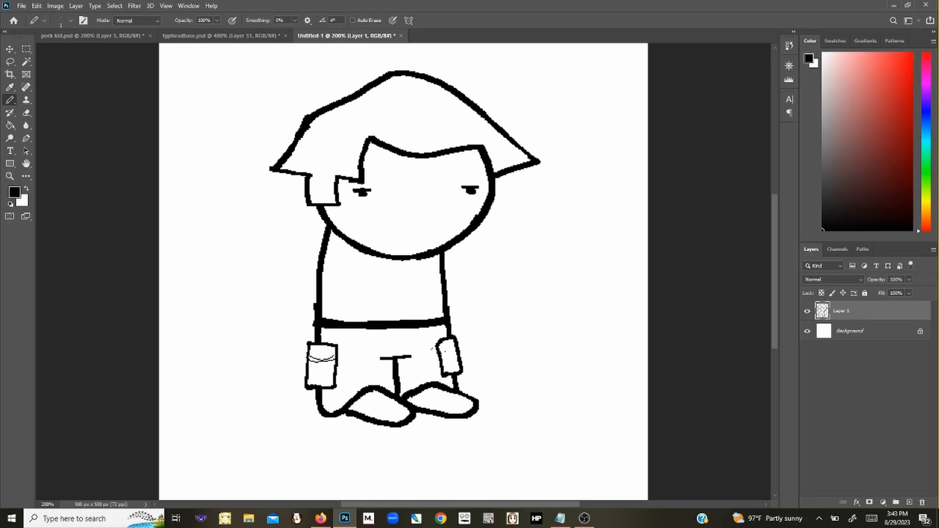
left_click_drag(327, 387, 330, 349)
- Draw a thin fly and slanted front pockets on the trousers, and add toe caps and lace strokes to both shoes
left_click_drag(401, 329, 394, 357)
key("ctrl+z")
key("ctrl+z")
key("x")
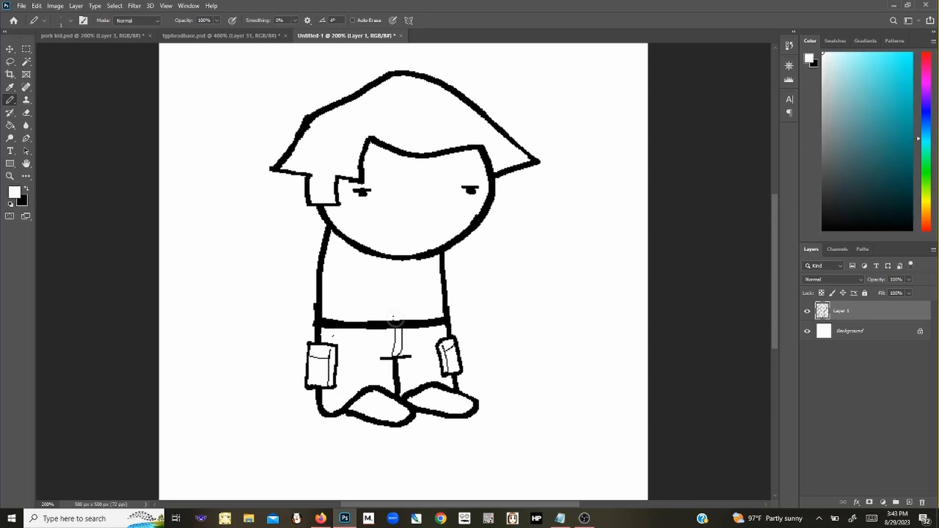
key("x")
left_click_drag(323, 337, 337, 328)
left_click_drag(446, 336, 434, 327)
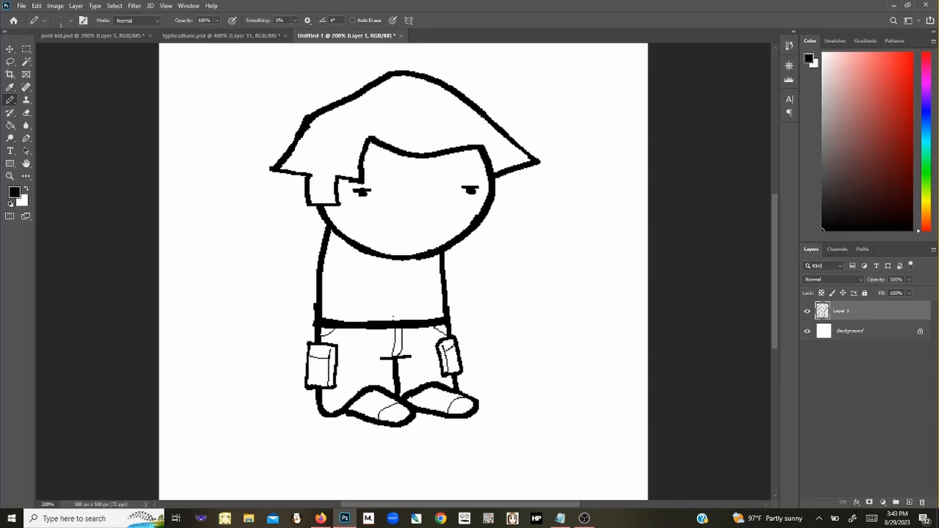
left_click_drag(364, 416, 374, 410)
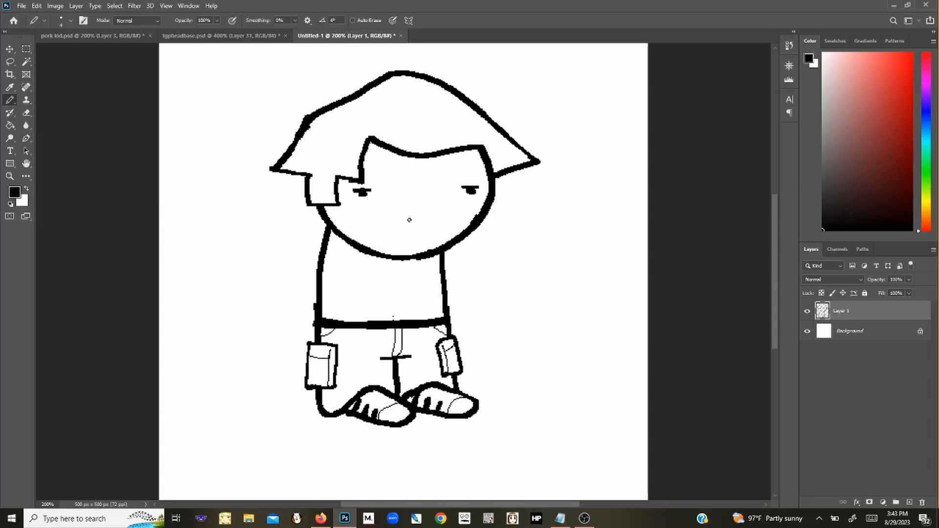
- Draw a small nose between the eyes, a thin rectangular mouth and a short chin mark below it
left_click_drag(418, 182, 414, 190)
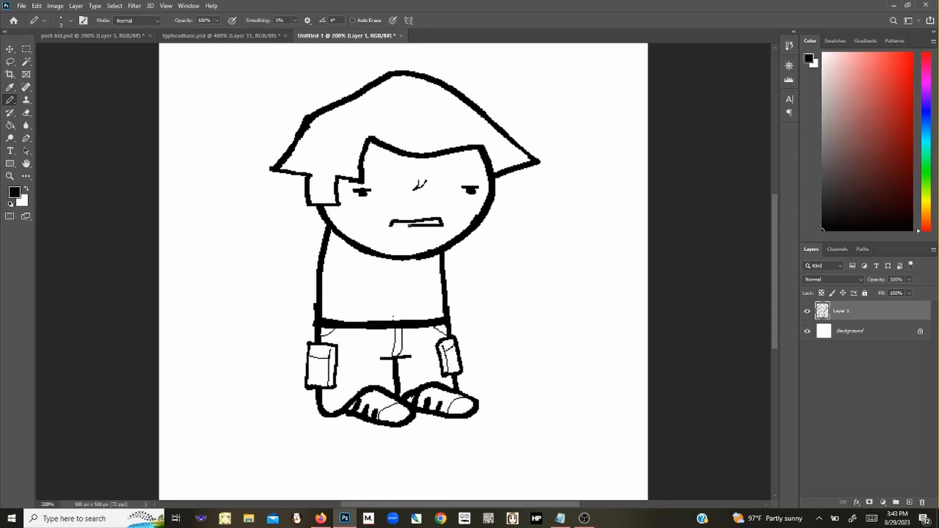
left_click_drag(392, 225, 412, 227)
- Sketch a side-view pig head with a pointed ear, eye and snout beside the character, using a thicker pencil
key("bracketright")
key("bracketright")
key("bracketright")
left_click_drag(488, 287, 503, 248)
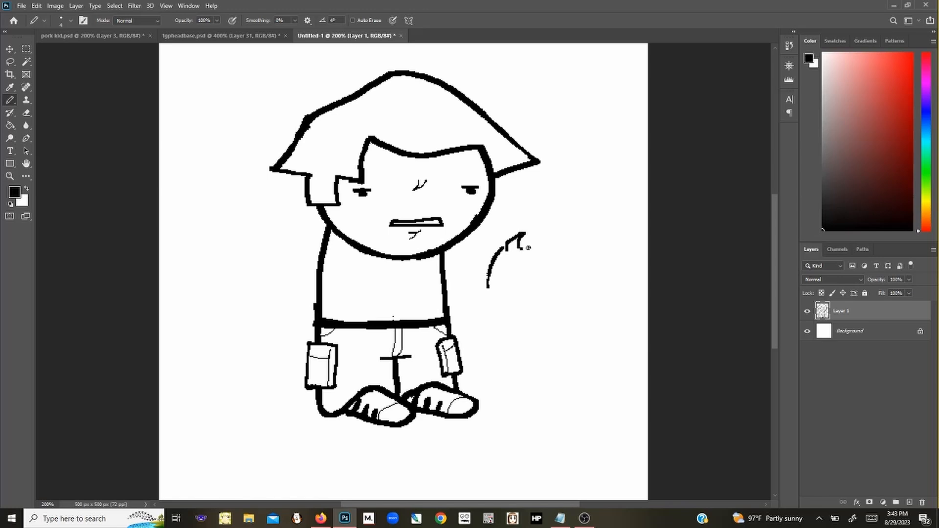
left_click_drag(566, 270, 525, 292)
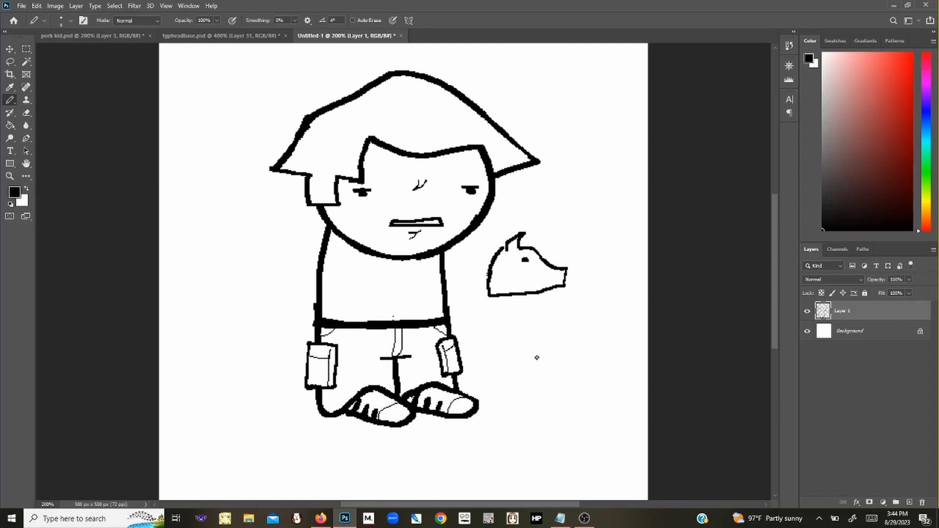
- Sketch a second pig head below the first, turned three-quarters, with two ears and a round snout
mouse_move(537, 358)
left_mouse_down()
mouse_move(532, 324)
mouse_move(547, 333)
left_mouse_up()
mouse_move(573, 313)
left_mouse_down()
mouse_move(594, 321)
mouse_move(584, 323)
mouse_move(599, 340)
mouse_move(547, 367)
left_mouse_up()
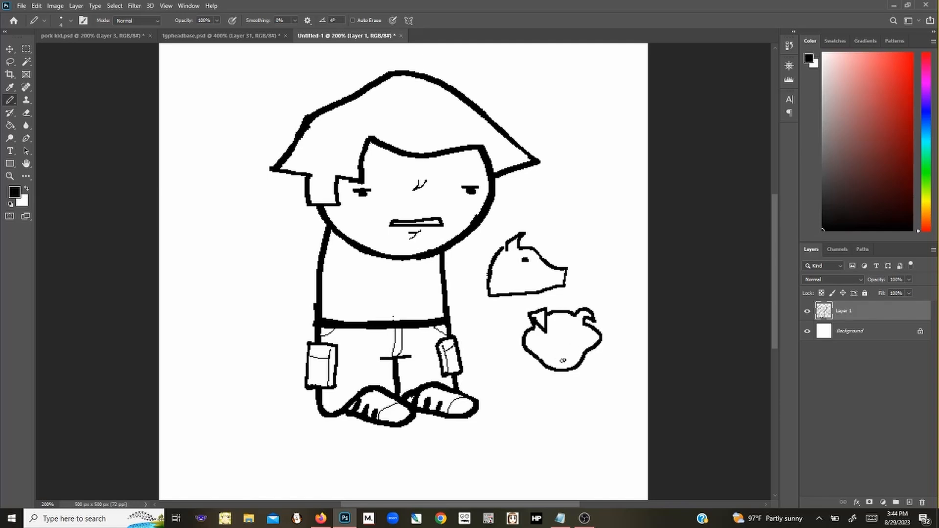
key("x")
key("x")
left_click_drag(578, 353, 579, 349)
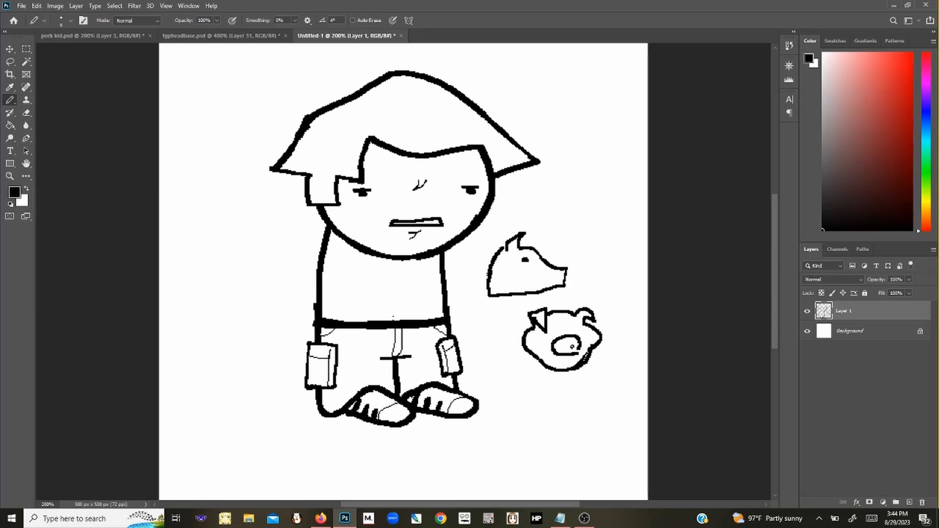
- Sketch a small front-facing pig head with two ears, eyes and an oval snout above the other pig heads
mouse_move(594, 255)
left_mouse_down()
mouse_move(591, 233)
mouse_move(617, 238)
mouse_move(607, 261)
mouse_move(573, 245)
mouse_move(588, 214)
mouse_move(634, 230)
mouse_move(625, 261)
mouse_move(601, 250)
left_mouse_up()
key("ctrl+z")
left_click_drag(610, 245, 610, 251)
left_click(601, 235)
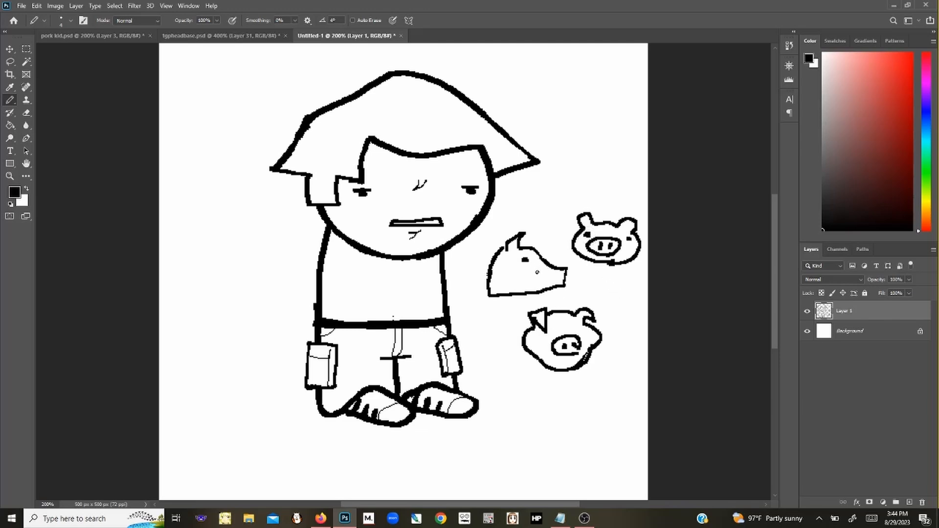
- Paint over the side-view and front-facing pig heads with a much larger white pencil
key("x")
key("bracketright")
key("bracketright")
key("bracketright")
key("bracketright")
key("bracketright")
key("bracketright")
key("bracketright")
key("bracketright")
key("bracketright")
key("bracketright")
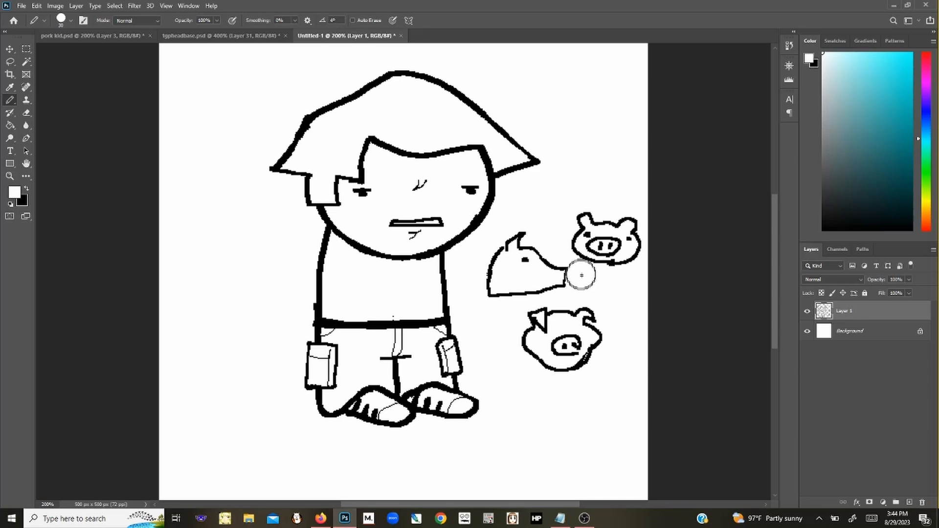
mouse_move(581, 275)
left_mouse_down()
mouse_move(484, 297)
mouse_move(483, 273)
left_mouse_up()
mouse_move(543, 264)
left_mouse_down()
mouse_move(566, 210)
mouse_move(632, 244)
left_mouse_up()
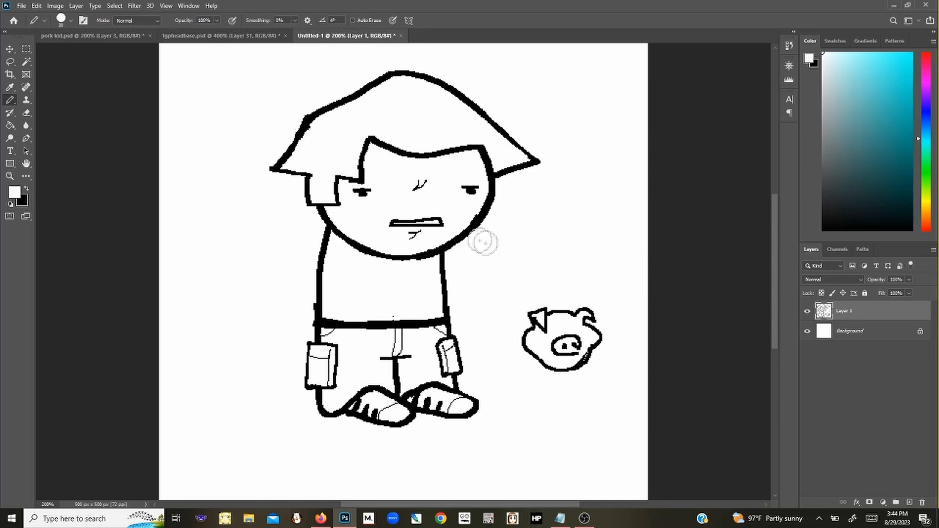
- Retouch the ears and jaw outline of the remaining pig head with a small pencil, alternating black and white
key("bracketleft")
key("bracketleft")
key("bracketleft")
key("bracketleft")
key("bracketleft")
key("bracketleft")
key("bracketleft")
key("bracketleft")
key("bracketleft")
key("bracketleft")
key("x")
key("x")
key("x")
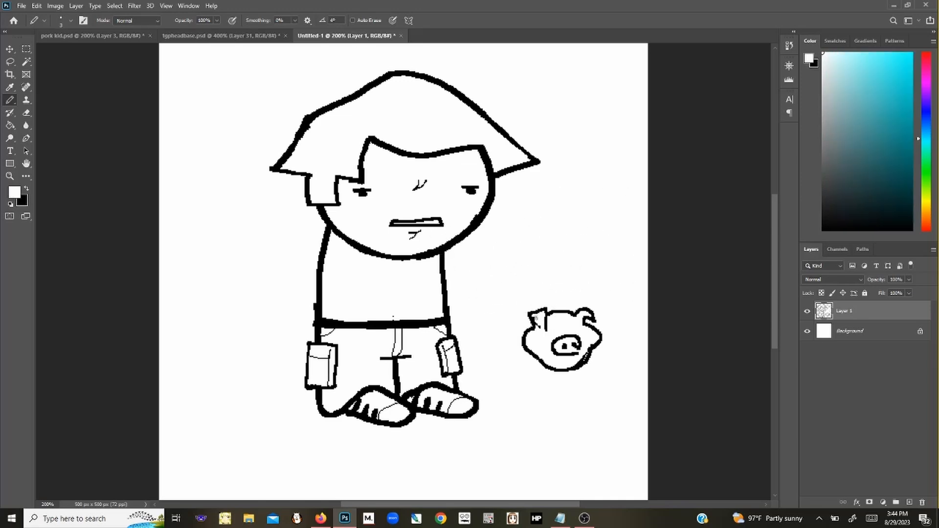
key("x")
key("x")
key("x")
key("x")
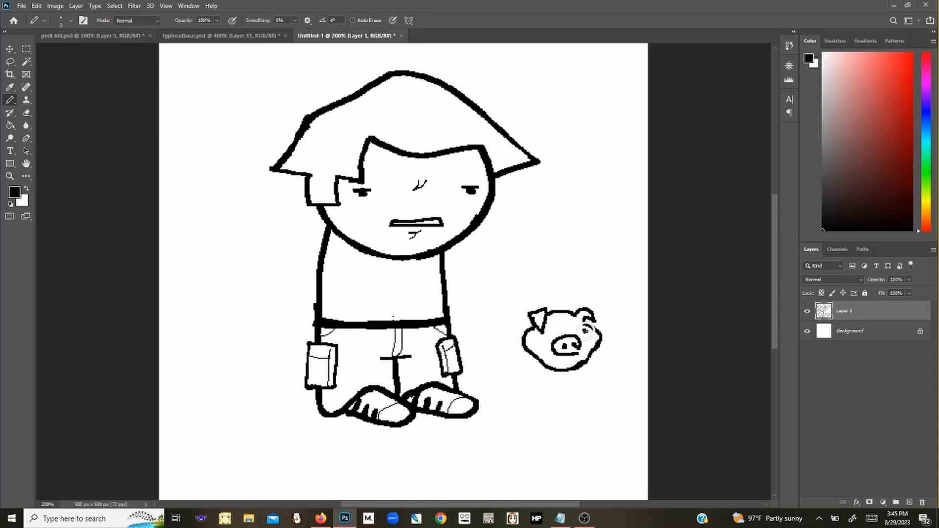
left_click(572, 323)
- Switch to the pork kid.psd document, expand the sprite copy group and make its body layer ready for pencil drawing
left_click(126, 36)
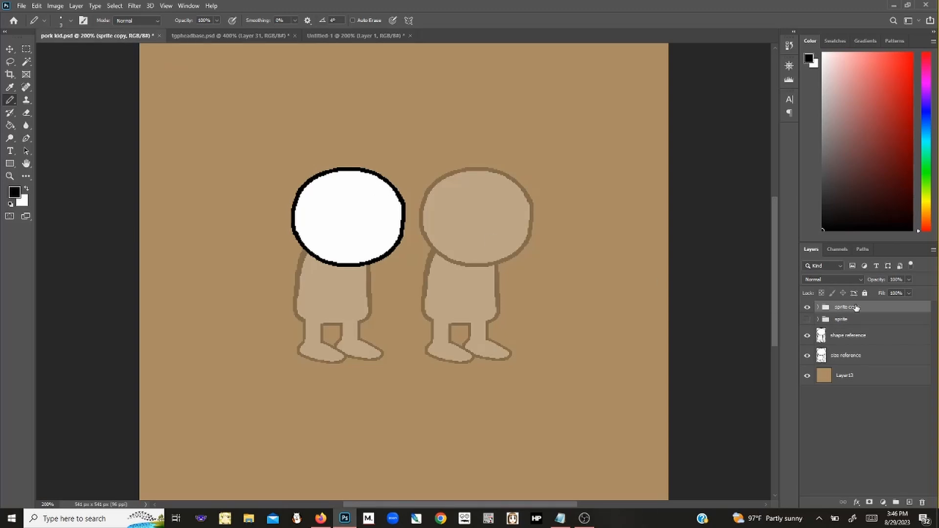
left_click(818, 307)
left_click(873, 343)
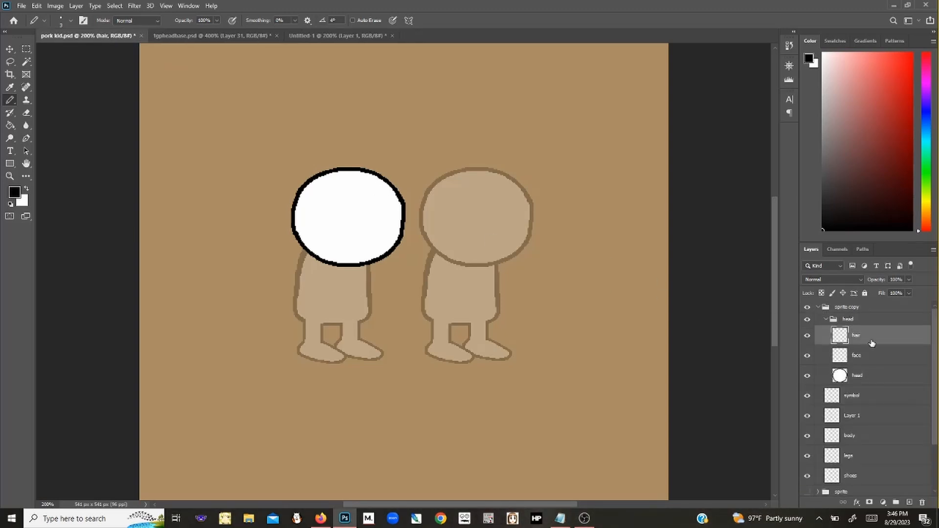
key("ctrl+plus")
key("ctrl+plus")
key("space")
left_click_drag(333, 208, 431, 244)
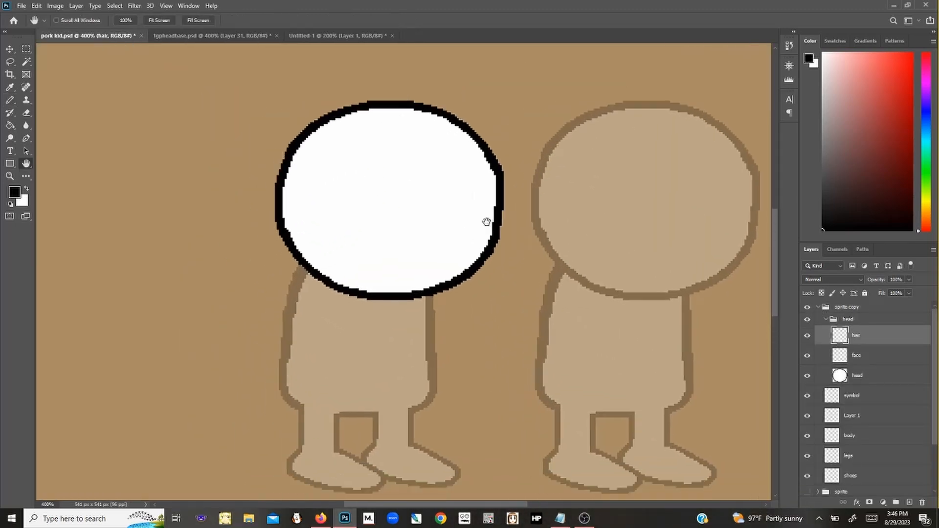
left_click_drag(487, 221, 487, 202)
left_click(852, 437)
key("b")
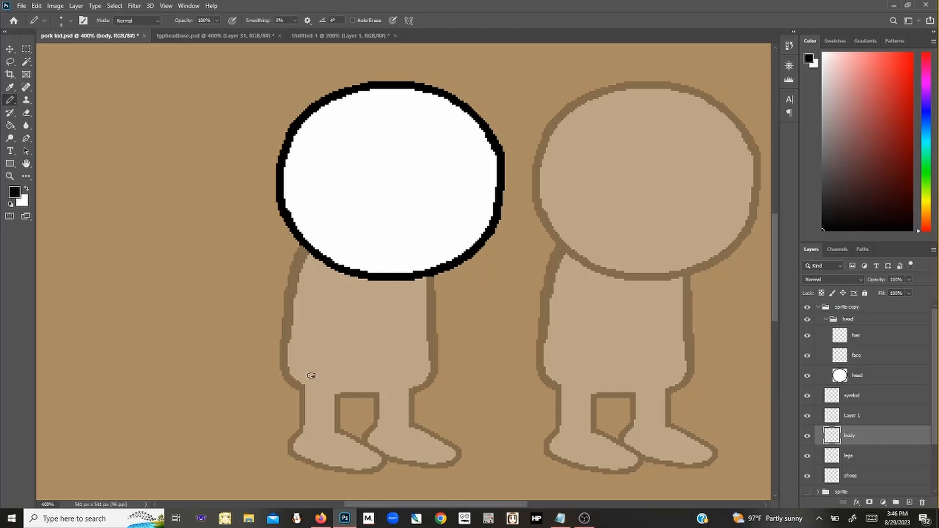
mouse_move(277, 449)
left_mouse_down()
mouse_move(286, 264)
mouse_move(296, 240)
left_mouse_up()
left_click_drag(431, 275, 437, 344)
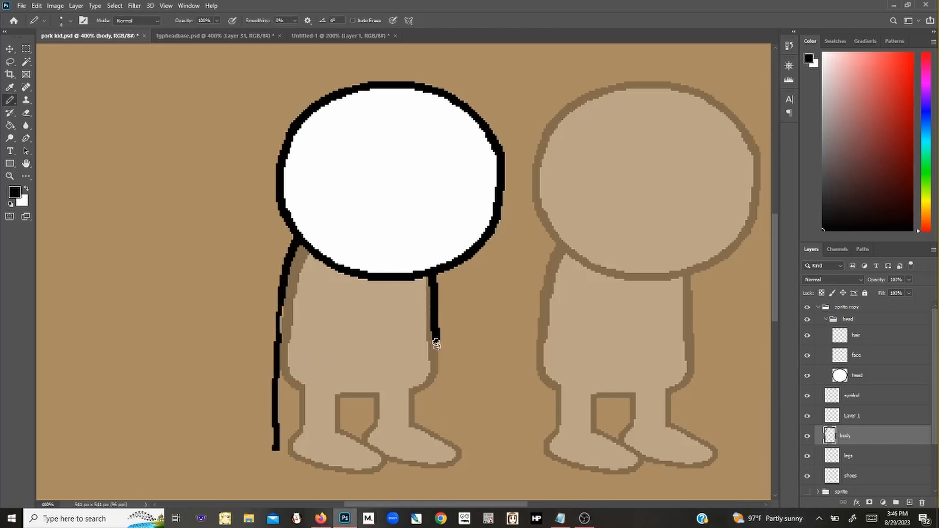
key("ctrl+z")
left_click_drag(431, 273, 441, 419)
key("ctrl+z")
key("ctrl+z")
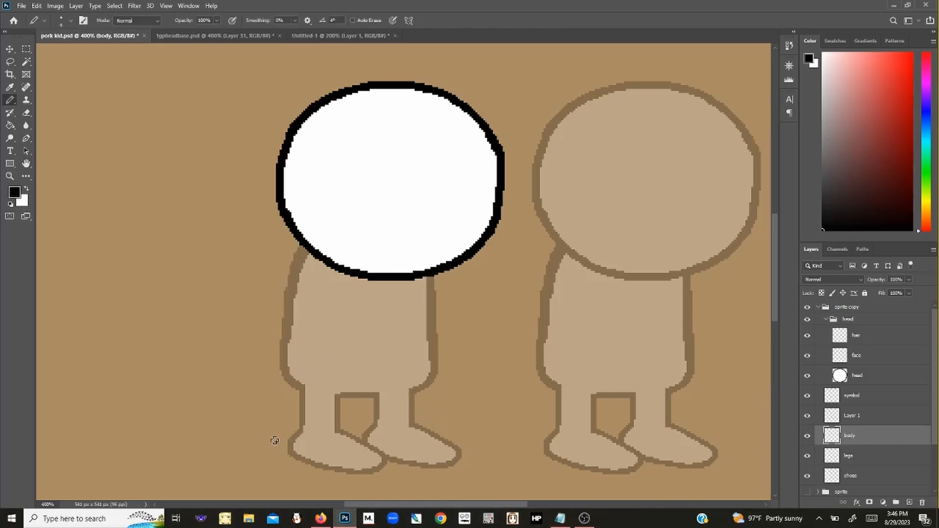
mouse_move(275, 441)
left_mouse_down()
mouse_move(278, 312)
mouse_move(306, 218)
left_mouse_up()
key("ctrl+z")
- Draw the left and right side lines of the body from the head down to the feet, thickening the left line
left_click_drag(279, 453, 293, 238)
left_click_drag(433, 272, 445, 435)
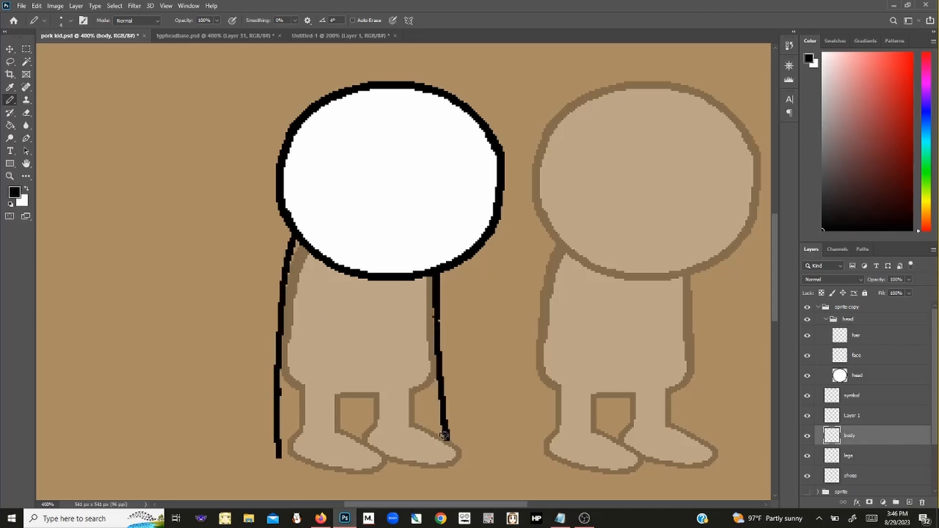
mouse_move(278, 454)
left_mouse_down()
mouse_move(280, 324)
mouse_move(295, 238)
left_mouse_up()
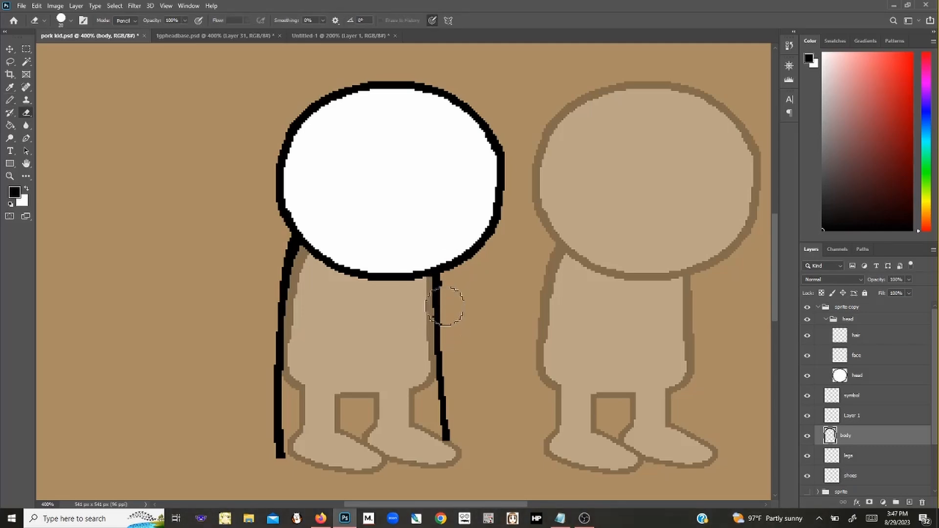
key("e")
key("b")
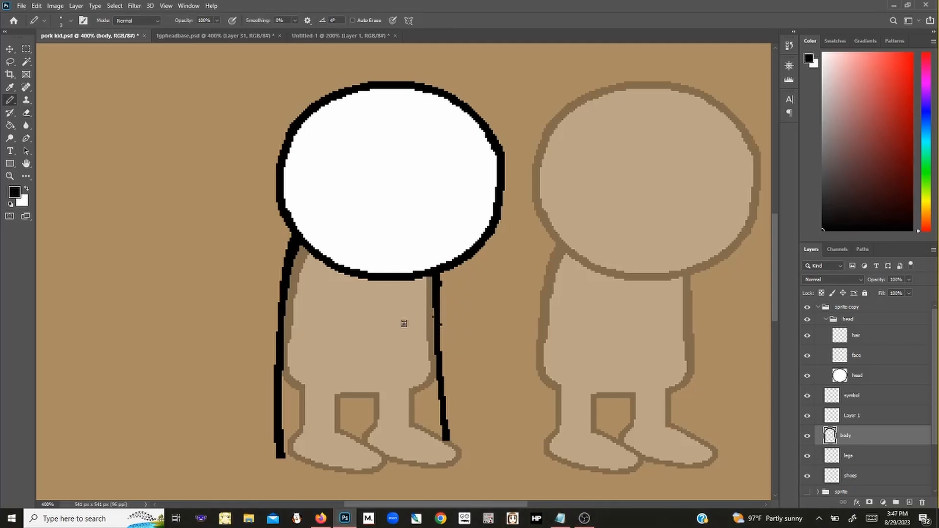
- Draw the trouser hems curving over both feet and the inner leg line between them on the body layer
mouse_move(297, 459)
left_mouse_down()
mouse_move(347, 434)
mouse_move(393, 462)
mouse_move(334, 462)
mouse_move(366, 393)
left_mouse_up()
left_click(867, 477)
key("ctrl+z")
left_click(872, 458)
left_click(862, 438)
mouse_move(446, 438)
left_mouse_down()
mouse_move(413, 429)
mouse_move(387, 450)
left_mouse_up()
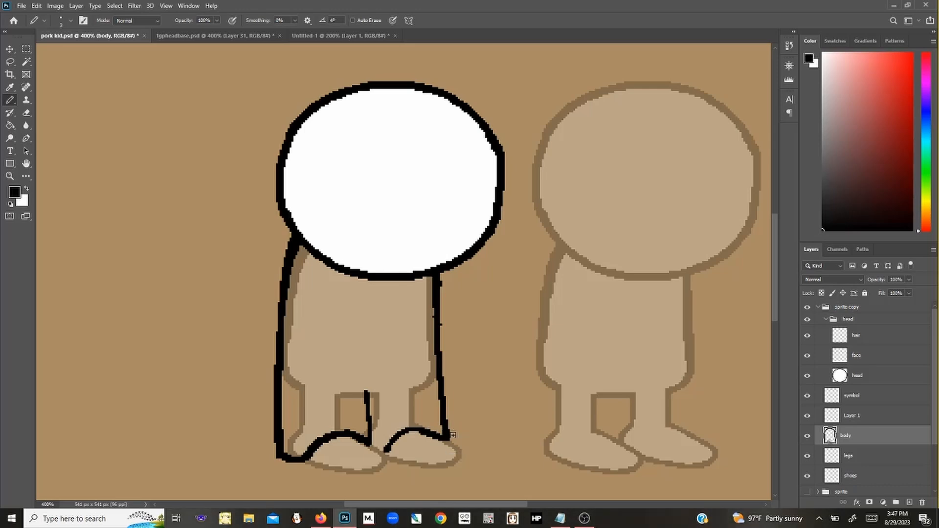
key("ctrl+z")
mouse_move(447, 439)
left_mouse_down()
mouse_move(427, 431)
mouse_move(391, 442)
mouse_move(386, 455)
left_mouse_up()
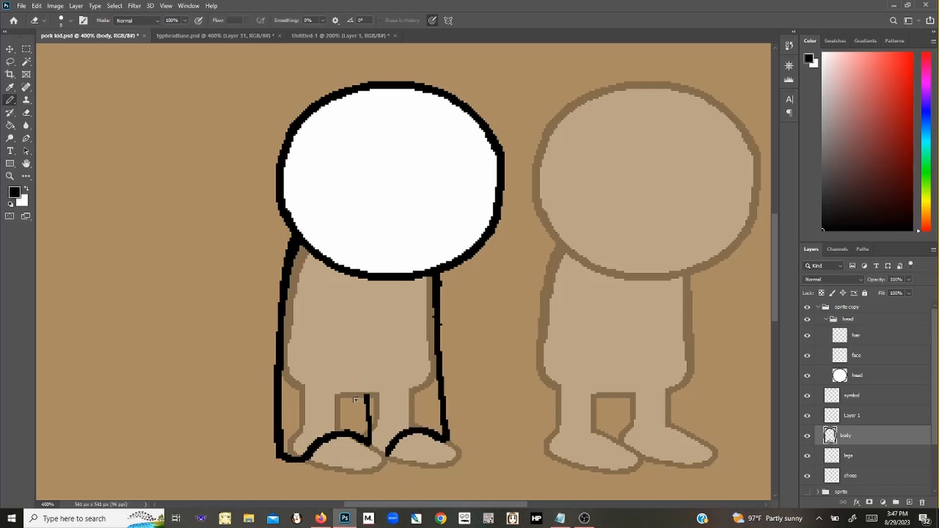
- Draw a short crotch line above the inner leg line and a waistline across the body
left_click_drag(351, 395, 383, 393)
key("ctrl+z")
mouse_move(285, 352)
left_mouse_down()
mouse_move(439, 349)
mouse_move(348, 368)
left_mouse_up()
key("ctrl+z")
key("ctrl+z")
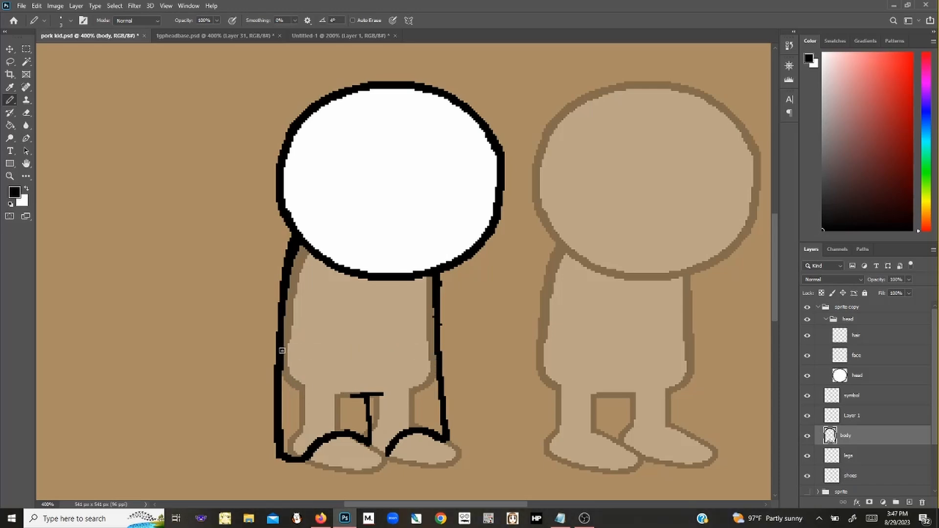
left_click_drag(284, 351, 420, 353)
- Fill the shirt area above the waistline with white
key("x")
key("g")
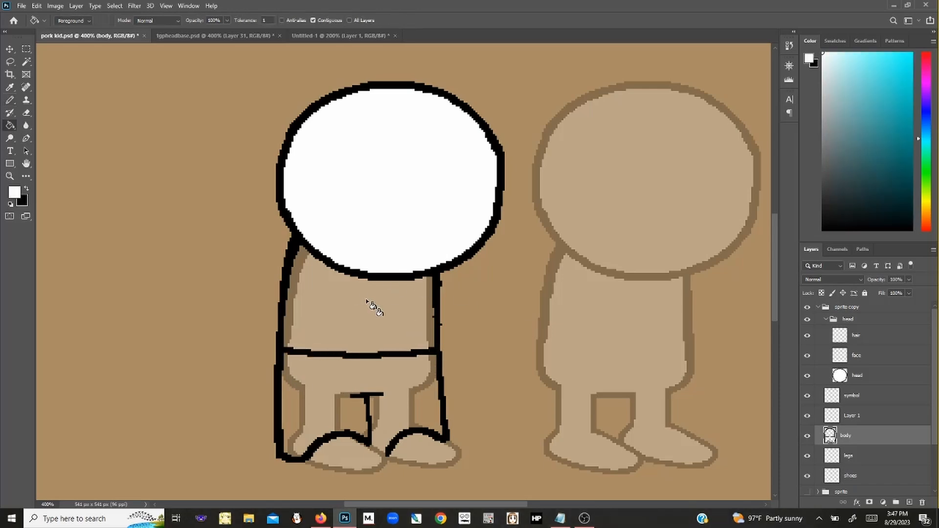
left_click(374, 308)
left_click(412, 399)
key("ctrl+z")
- Outline both shoes in black on the shoes layer, following the reference feet
key("b")
key("x")
left_click(851, 476)
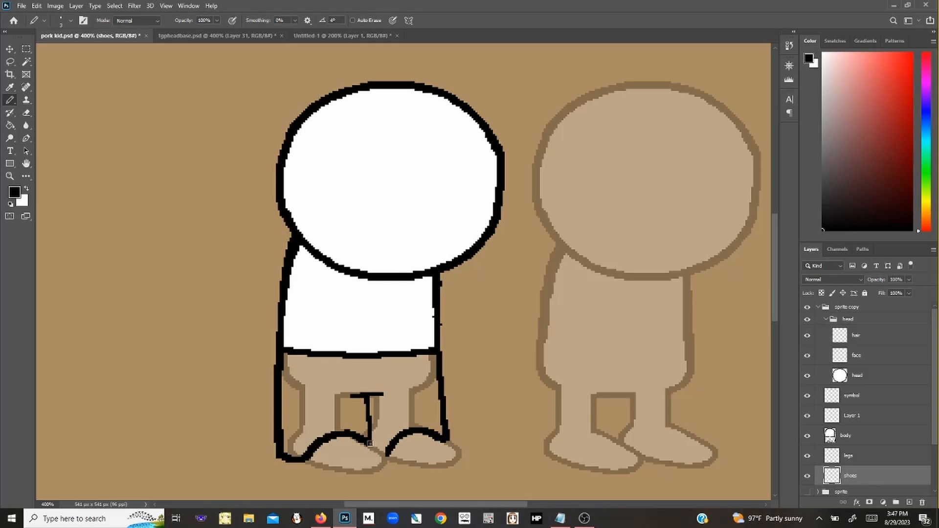
mouse_move(363, 436)
left_mouse_down()
mouse_move(385, 457)
mouse_move(379, 471)
mouse_move(297, 452)
mouse_move(323, 425)
mouse_move(363, 439)
left_mouse_up()
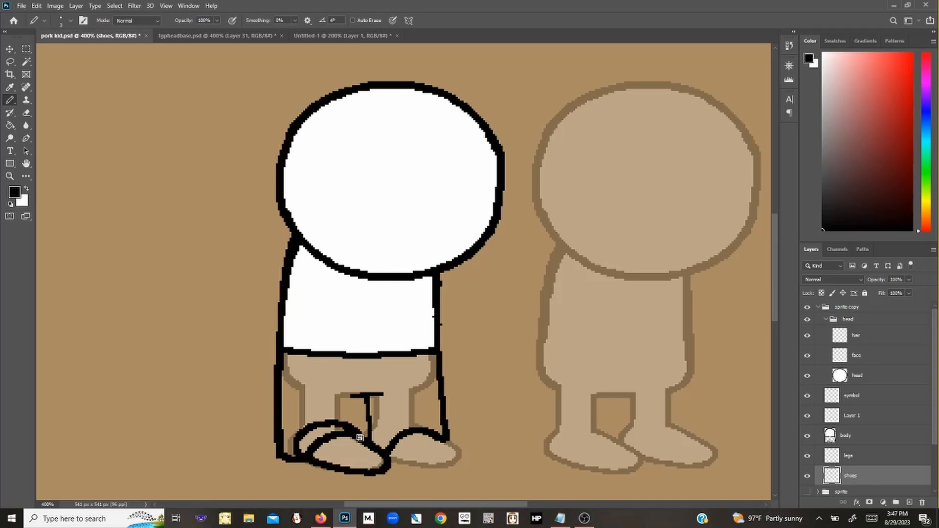
mouse_move(444, 442)
left_mouse_down()
mouse_move(437, 470)
mouse_move(397, 464)
mouse_move(384, 426)
mouse_move(437, 438)
left_mouse_up()
key("g")
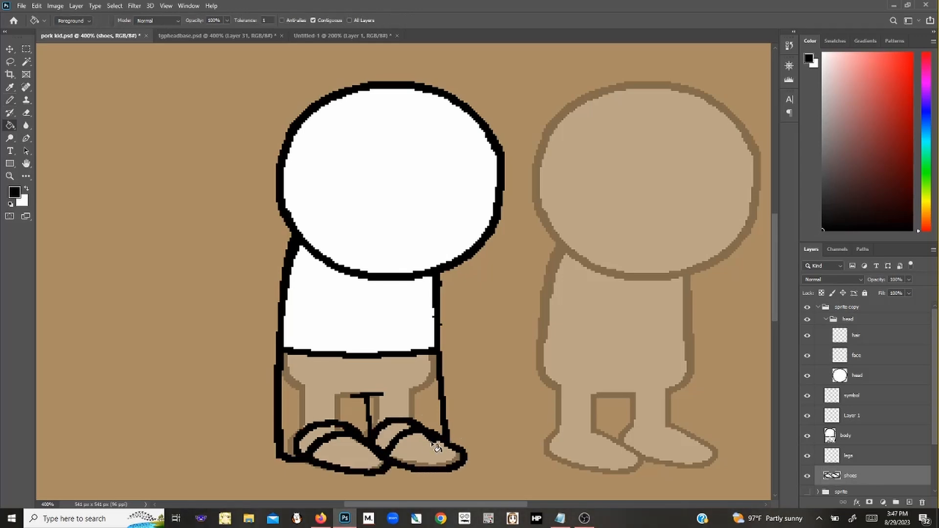
- Fill both shoes, including the parts behind the trouser hems, with white on the shoes layer
key("x")
left_click(427, 453)
left_click(391, 435)
left_click(348, 457)
- Clean up the black outlines at the toe tips of both shoes and the white where the shoes meet
key("b")
key("x")
key("e")
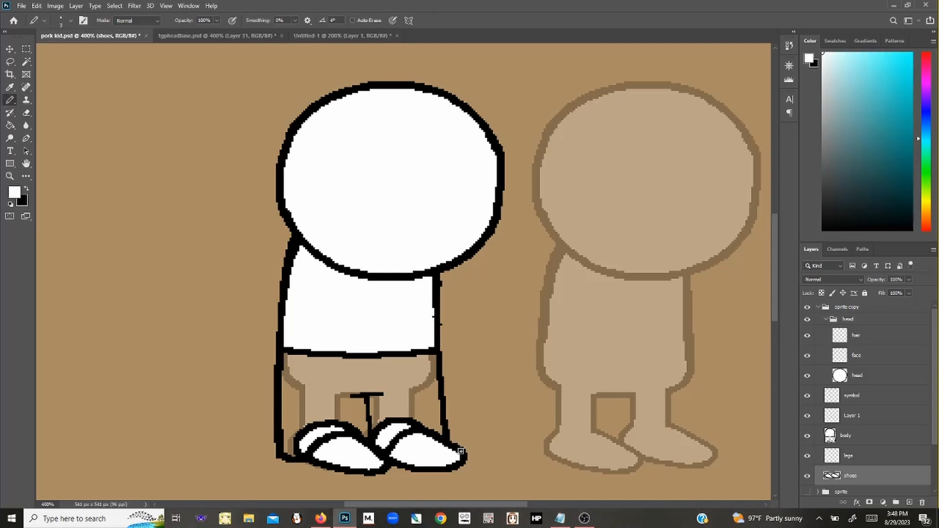
key("b")
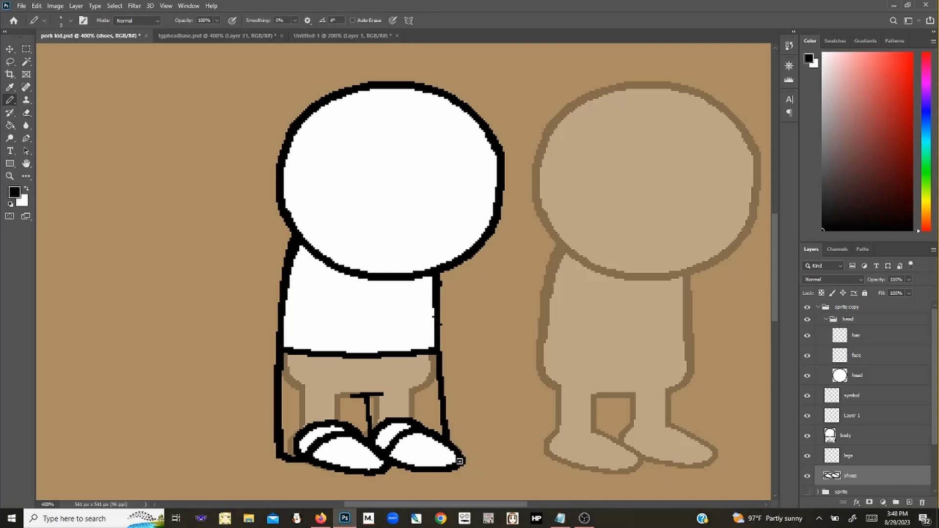
key("x")
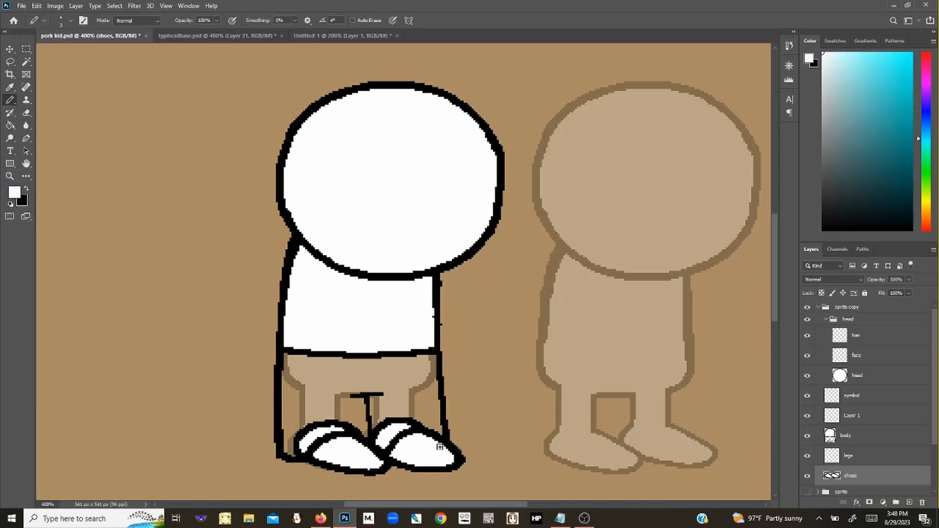
key("x")
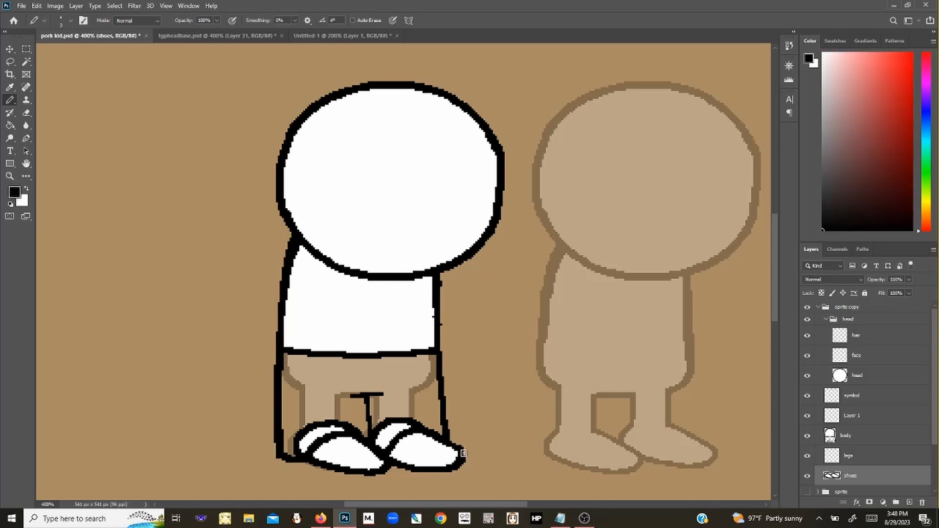
key("x")
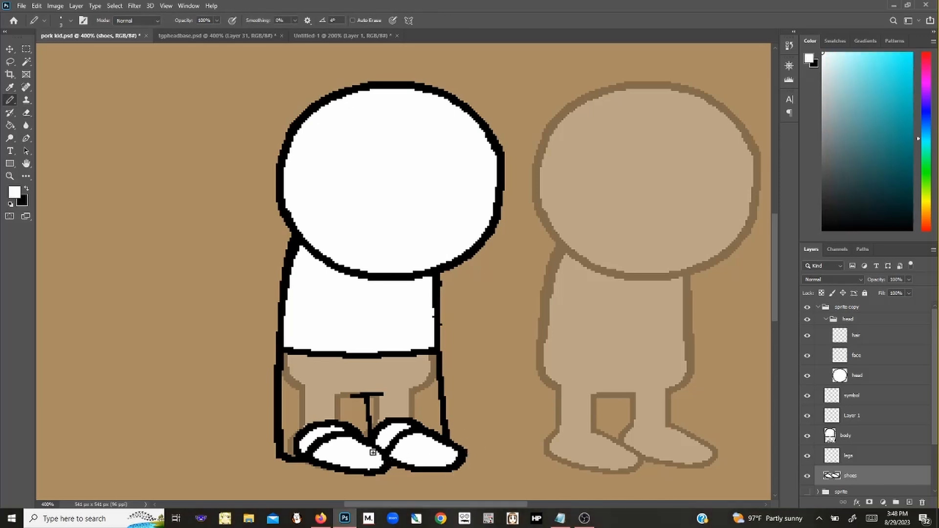
key("x")
key("x")
key("x")
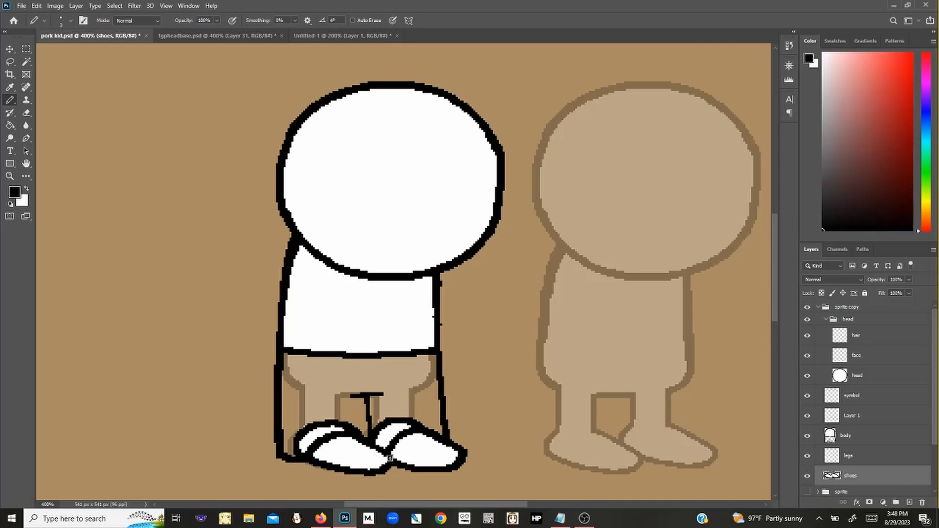
- Try to bridge the hem gap between the feet and fill the trousers with white on the legs layer
key("alt+bracketright")
key("x")
key("g")
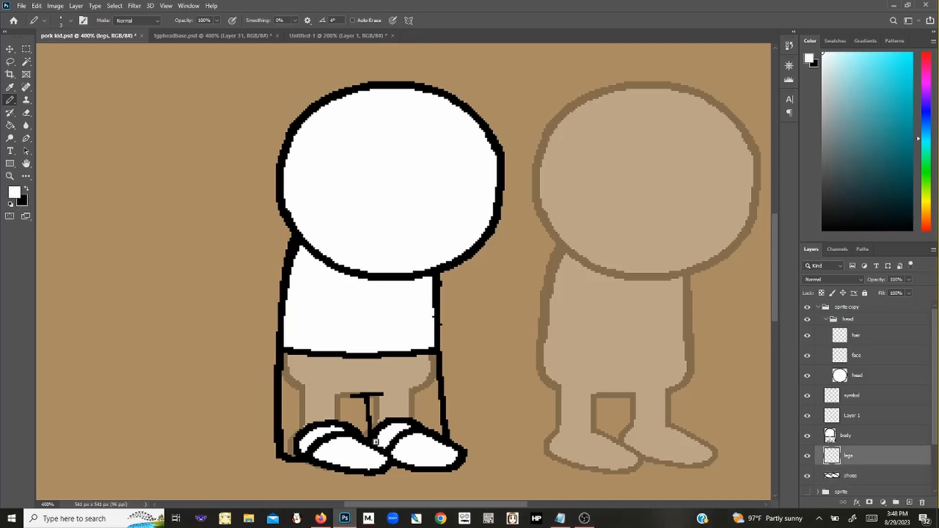
left_click(391, 427)
key("ctrl+z")
key("b")
key("g")
left_click(399, 429)
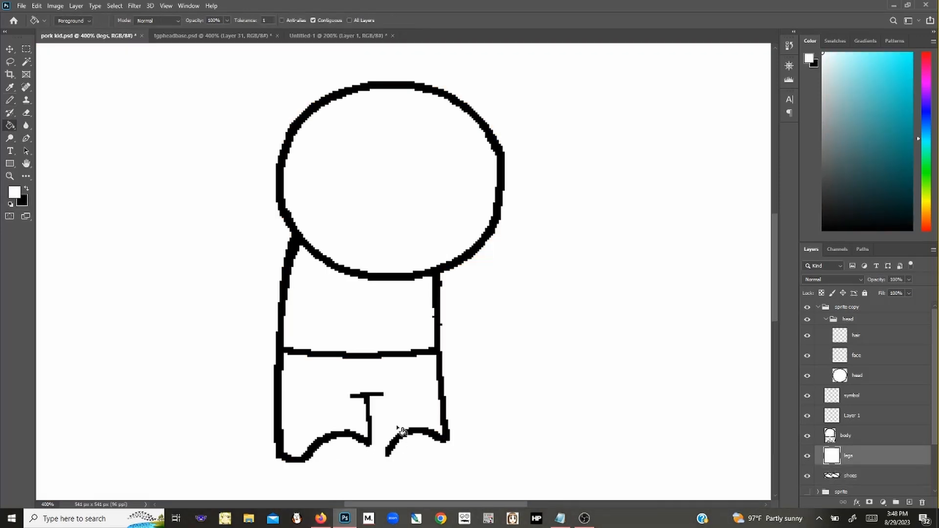
key("ctrl+z")
- Hide the shoes, shape reference and legs layers and make the body layer active
left_click(807, 475)
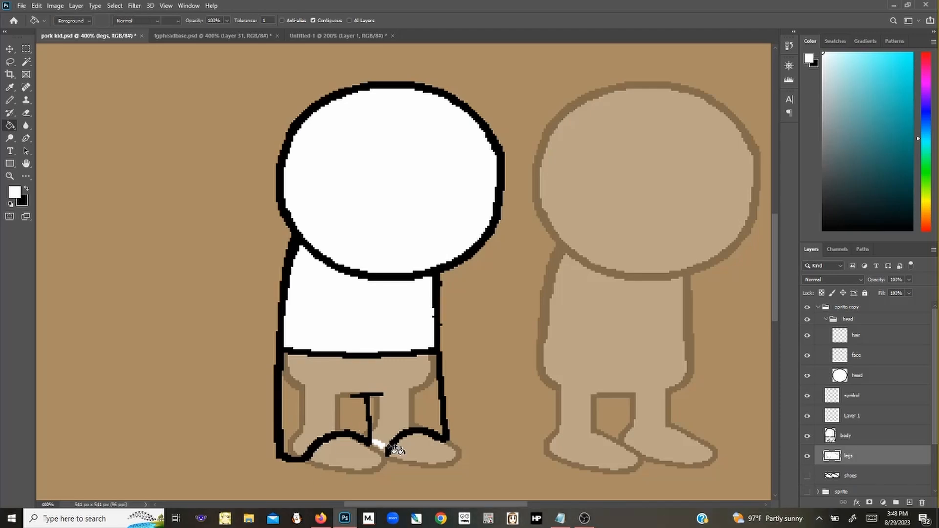
key("b")
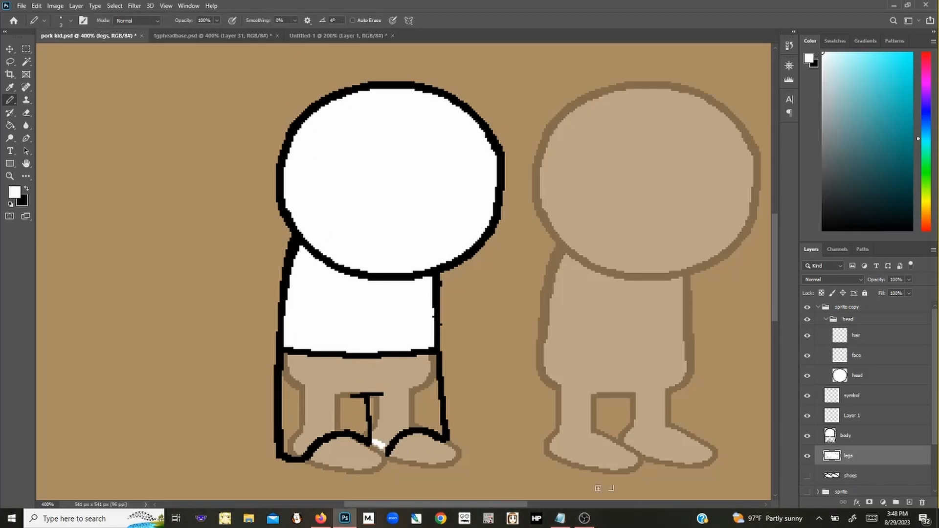
scroll(832, 441, "down", 3)
left_click(808, 446)
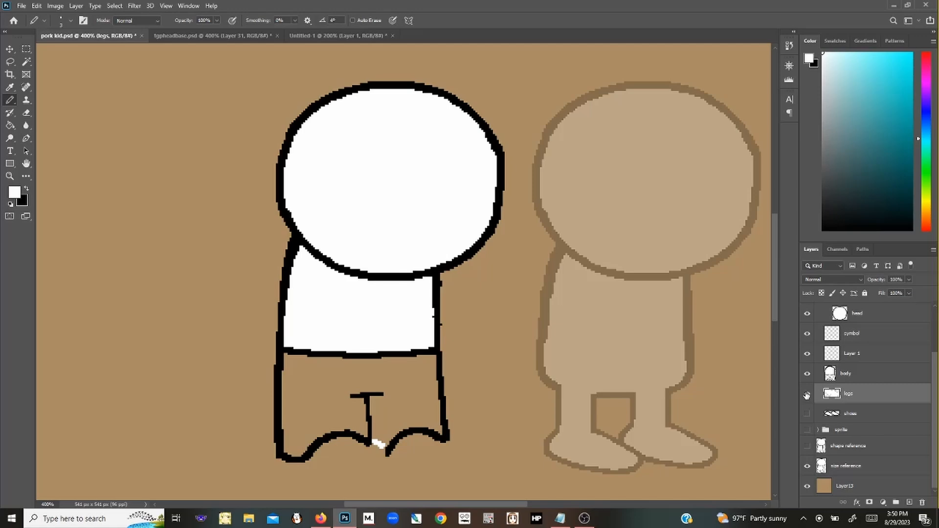
left_click(807, 393)
left_click(864, 377)
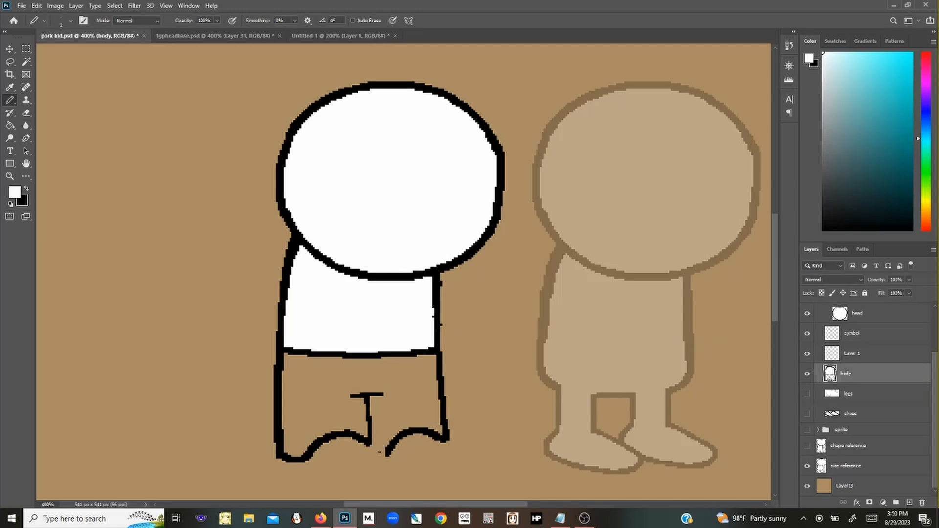
- Close the hem gap between the feet and fill the trousers with white on the body layer, hiding the shoes layer during the fill
left_click(807, 414)
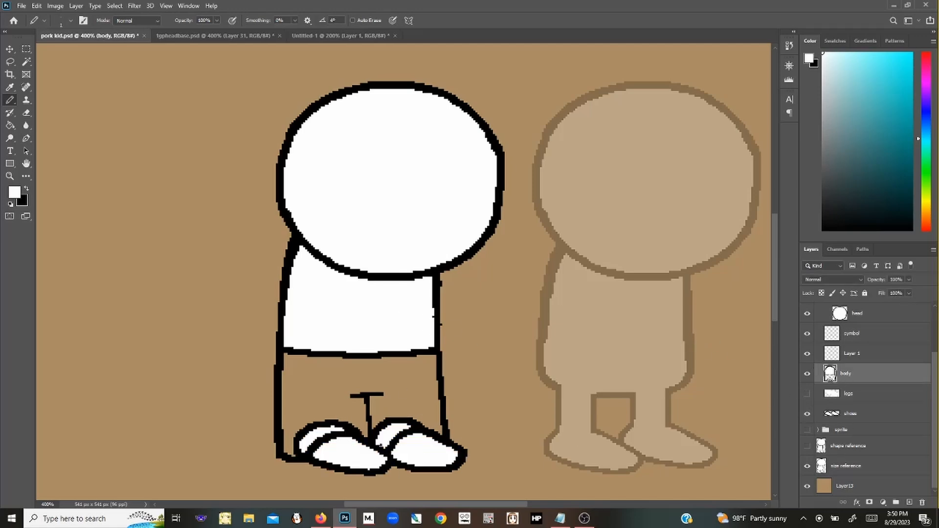
left_click_drag(377, 444, 386, 447)
key("g")
left_click(397, 419)
key("ctrl+z")
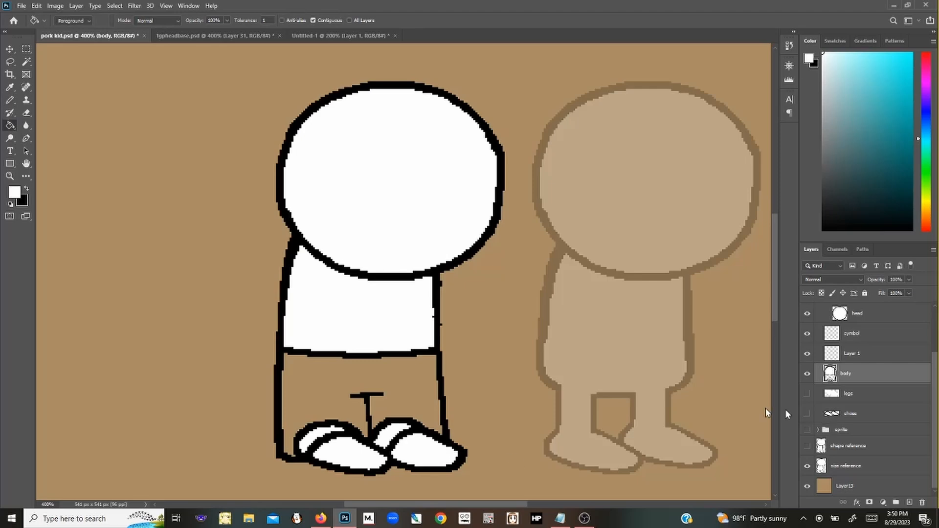
left_click(808, 414)
key("b")
key("g")
left_click(373, 440)
left_click(807, 415)
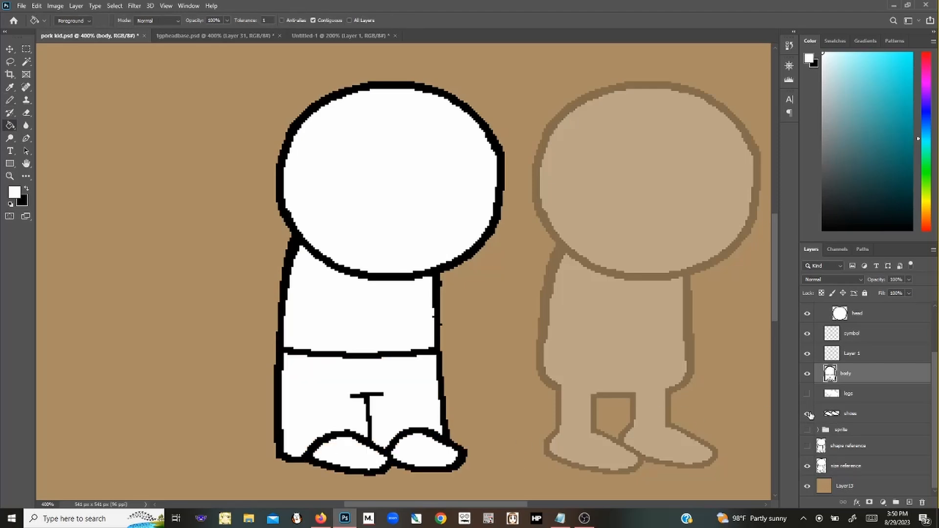
- Draw short black toe lines along the front of both feet on the shoes layer
key("b")
left_click(852, 414)
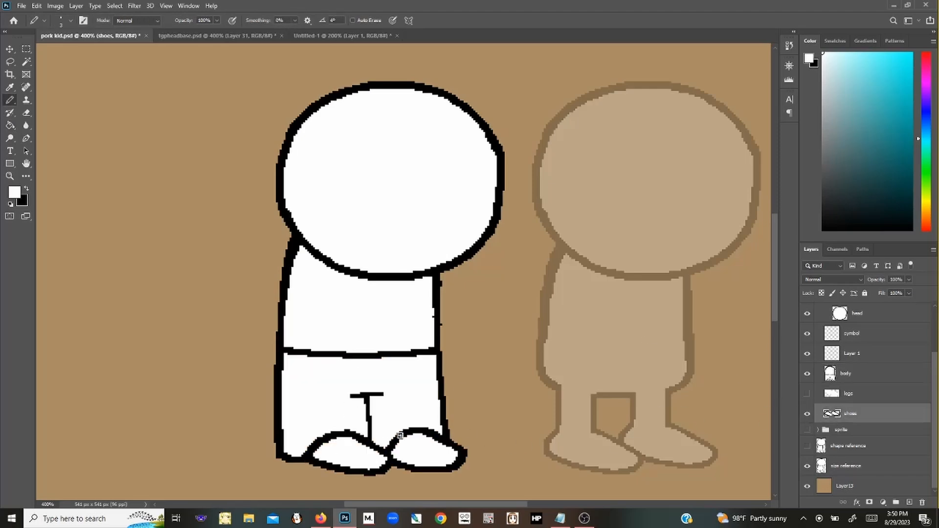
key("x")
key("ctrl+z")
left_click_drag(329, 451, 324, 460)
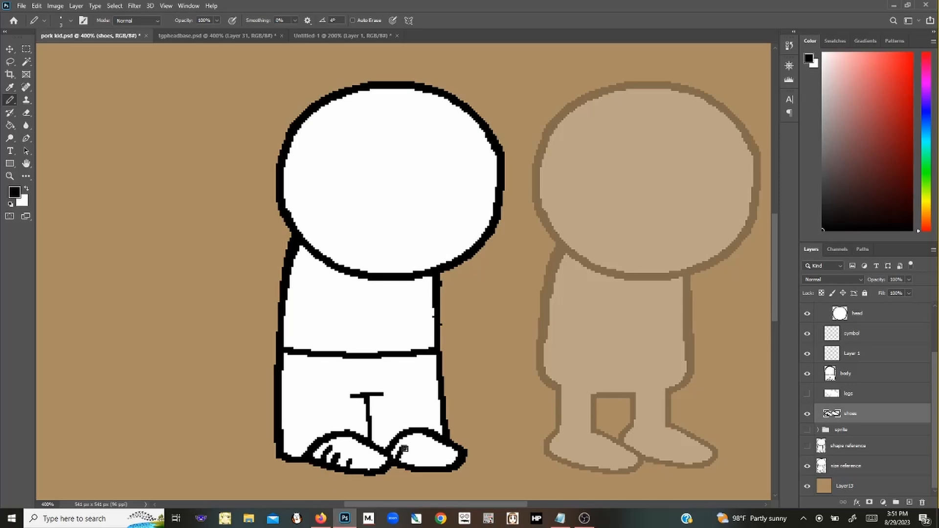
left_click_drag(424, 455, 423, 465)
- Extend the big toe of the right-hand foot outward and tidy its outline and white interior
mouse_move(467, 456)
left_mouse_down()
mouse_move(418, 471)
mouse_move(453, 473)
mouse_move(469, 461)
mouse_move(458, 448)
mouse_move(470, 456)
mouse_move(458, 471)
mouse_move(459, 459)
mouse_move(452, 465)
mouse_move(473, 471)
left_mouse_up()
key("x")
key("e")
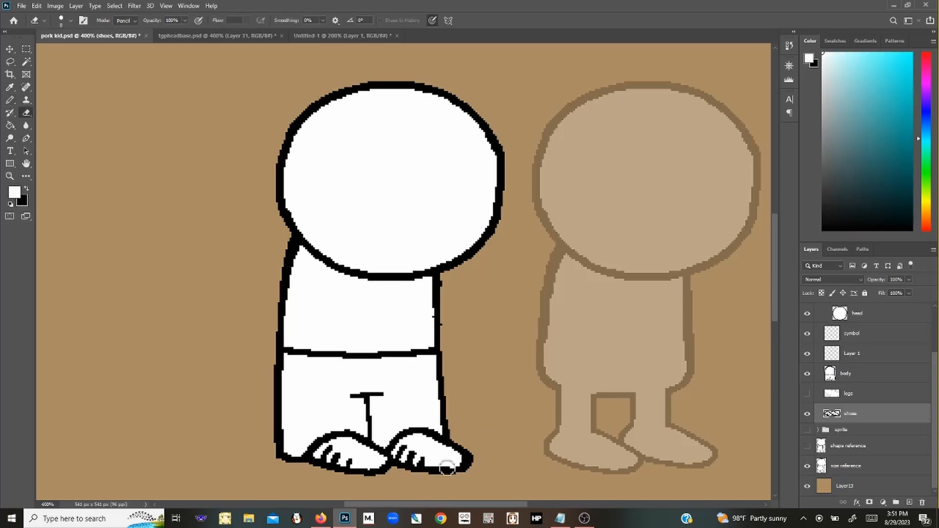
key("b")
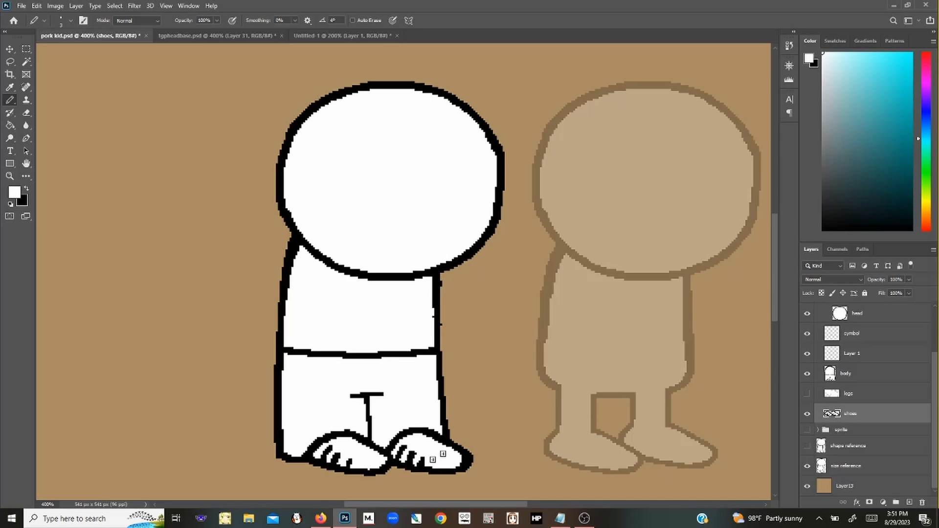
key("x")
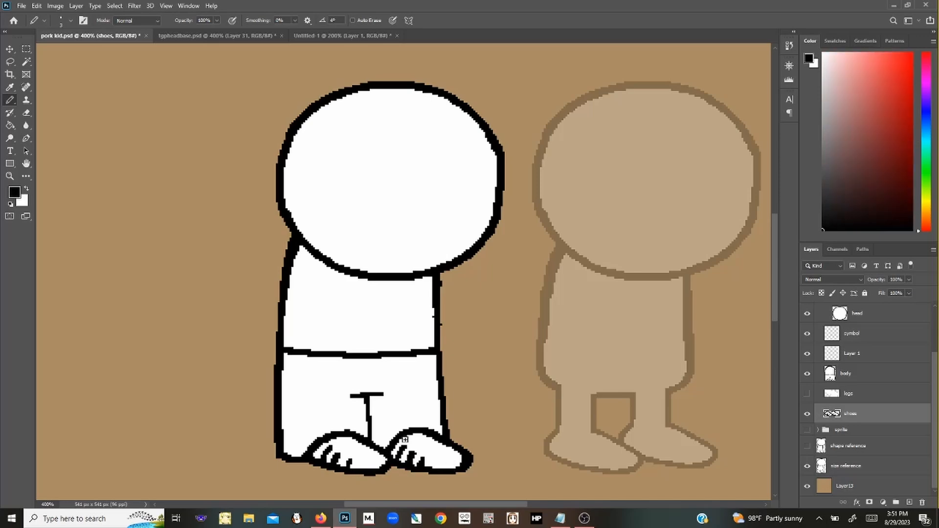
- Draw a cargo pocket on the outer side of each trouser leg on Layer 1 and fill both with white
left_click(854, 375)
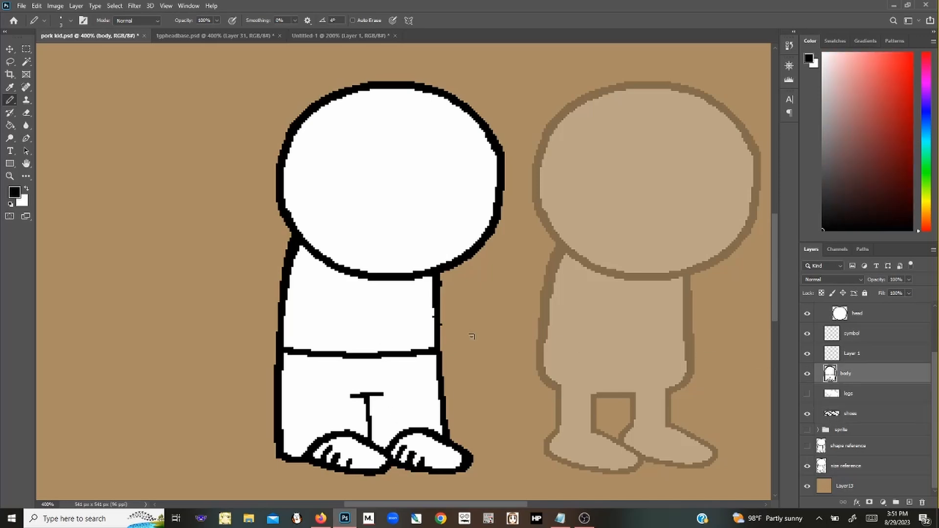
left_click(856, 356)
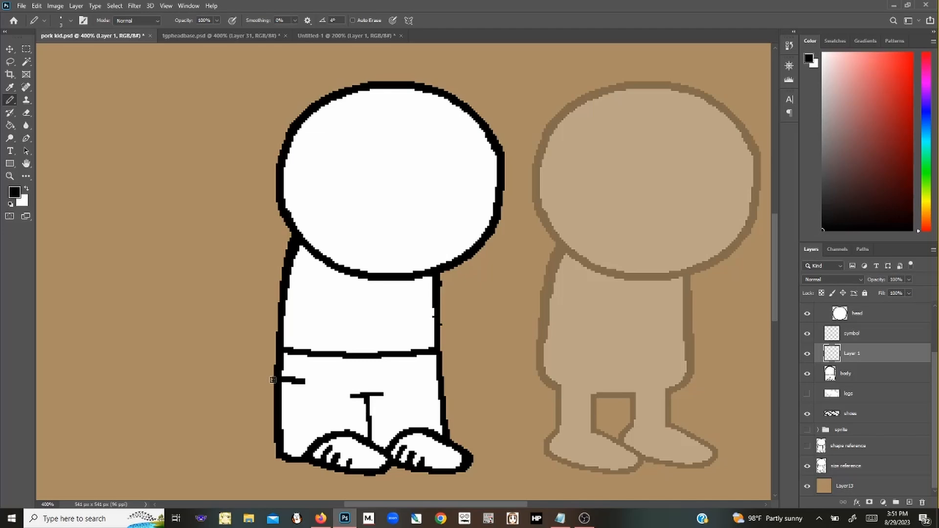
mouse_move(273, 380)
left_mouse_down()
mouse_move(272, 431)
mouse_move(297, 432)
mouse_move(303, 383)
left_mouse_up()
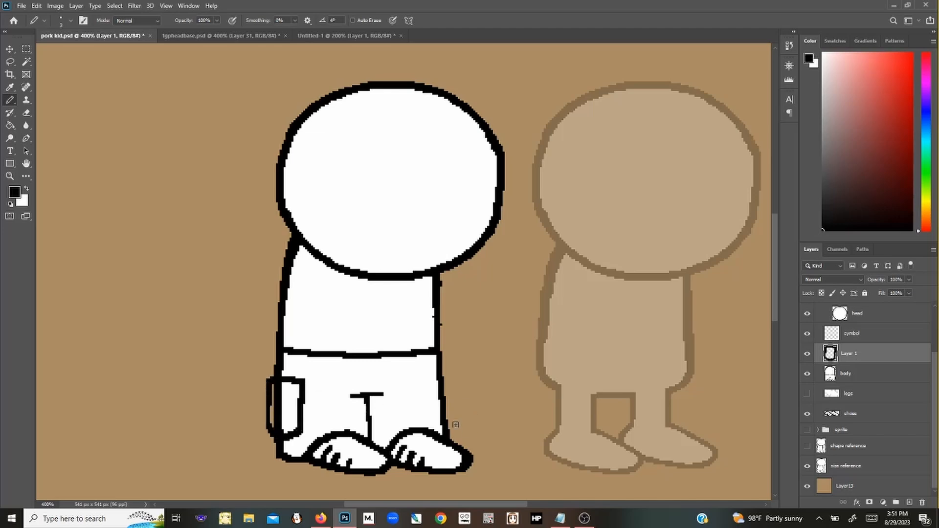
mouse_move(435, 420)
left_mouse_down()
mouse_move(429, 381)
mouse_move(448, 373)
mouse_move(443, 421)
left_mouse_up()
key("g")
key("x")
left_click(441, 399)
left_click(290, 406)
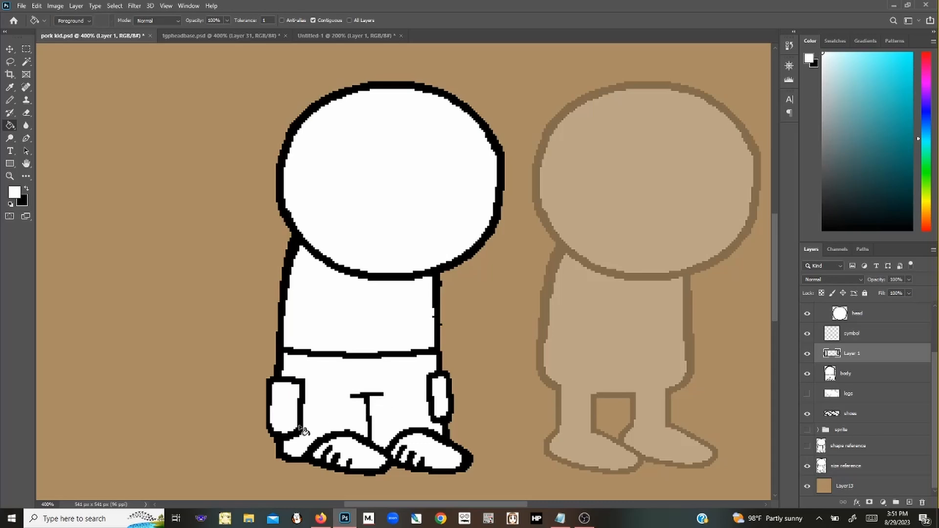
- Select the lower part of the left-hand cargo pocket and nudge it up to shorten the pocket
key("e")
key("m")
left_click_drag(262, 417, 319, 455)
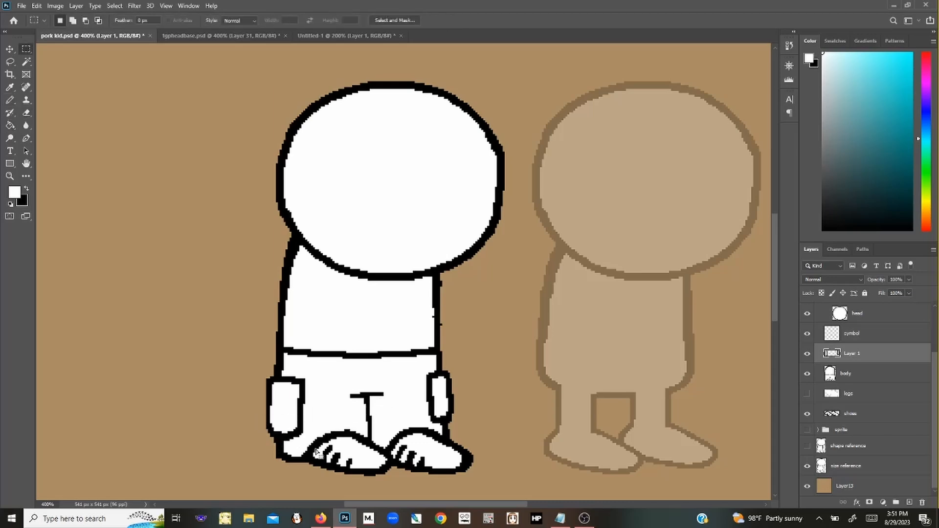
key("v")
key("Up")
key("Up")
key("m")
left_click(456, 318)
- Round the cargo pockets' outlines and draw a thin flap line across each pocket
key("b")
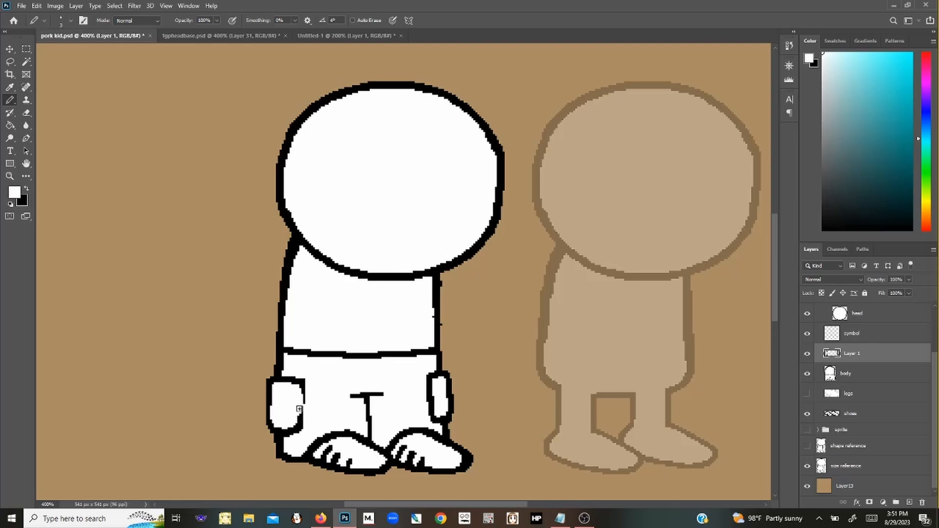
key("x")
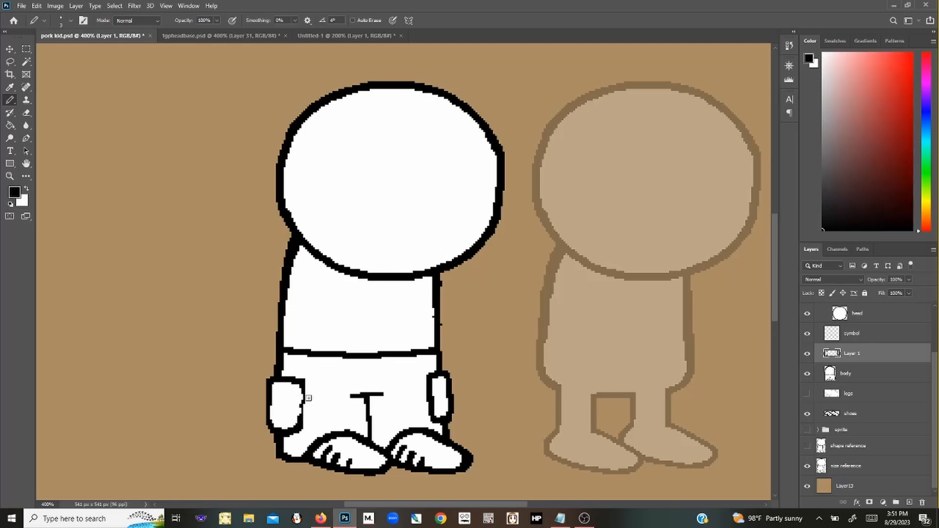
key("ctrl+z")
key("ctrl+z")
left_click_drag(300, 404, 272, 403)
key("x")
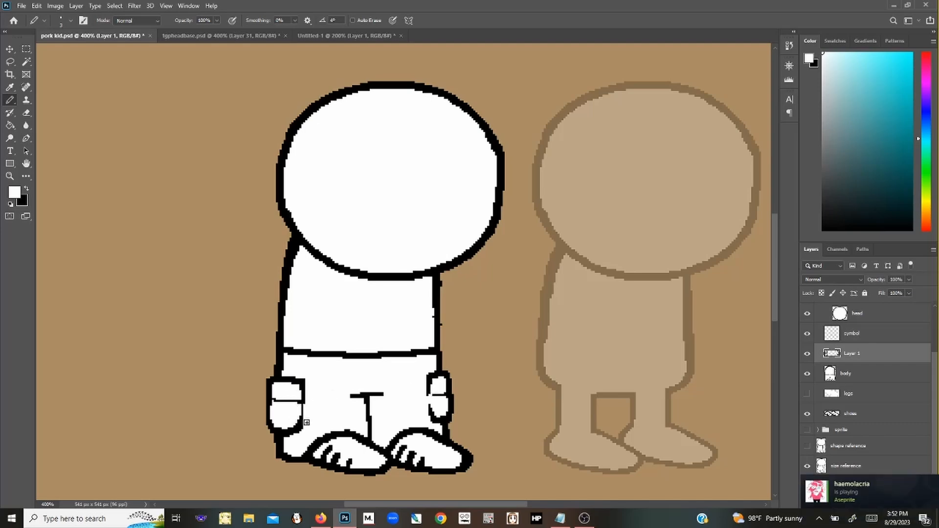
key("x")
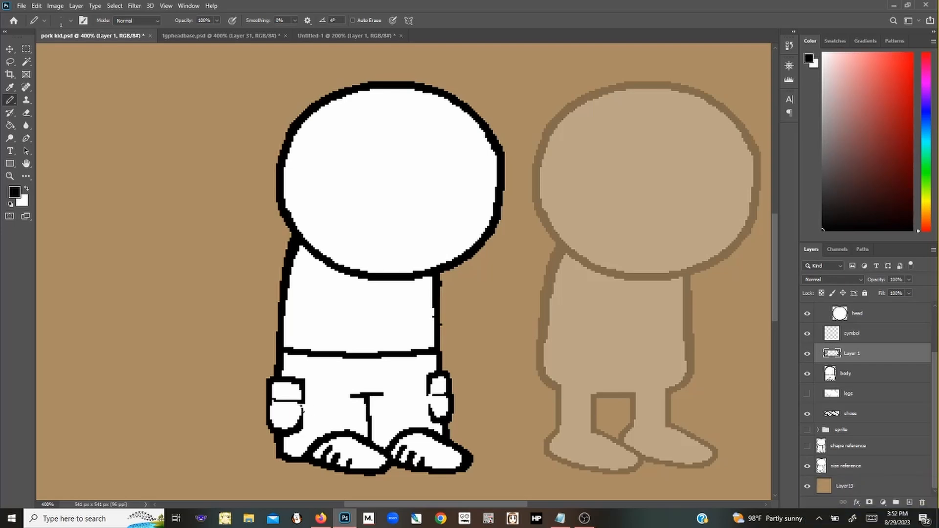
- Draw a thin two-line trouser fly from the crotch line up to the waistline on Layer 1
key("e")
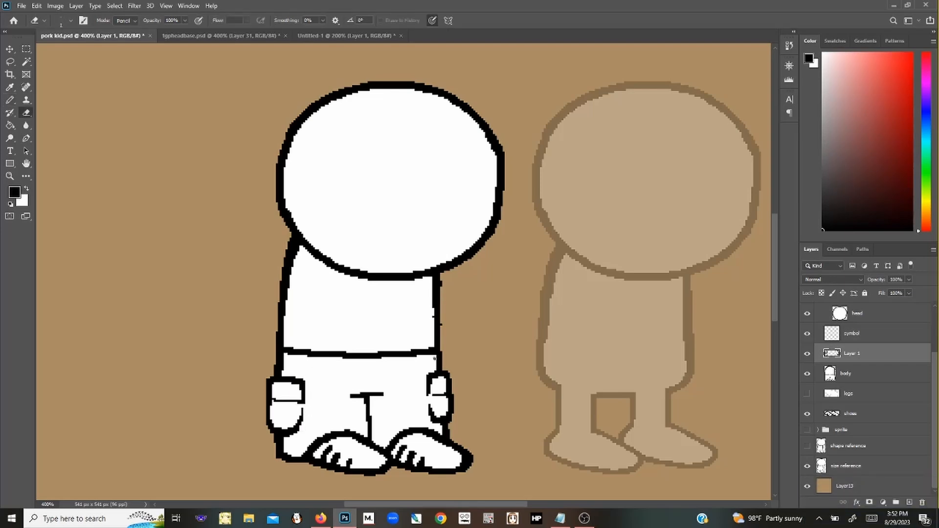
key("b")
left_click_drag(368, 393, 366, 359)
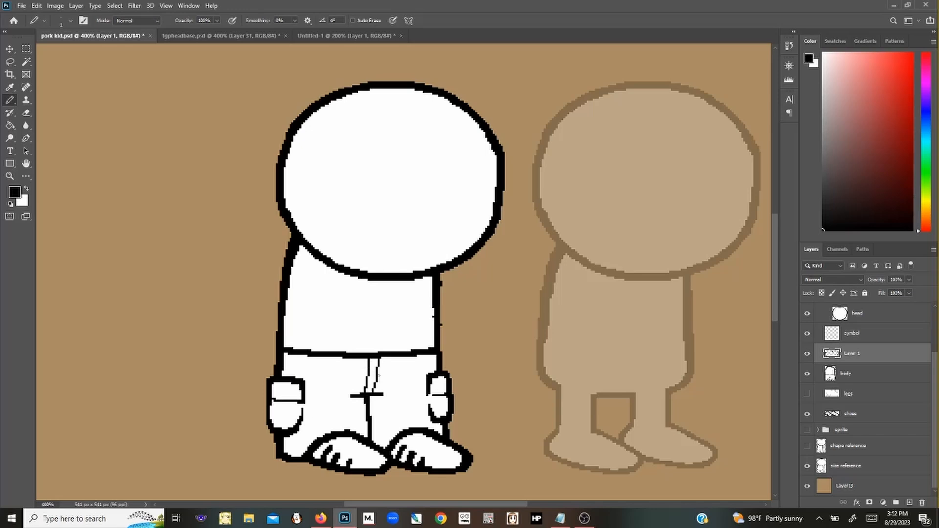
- Try to draw a slanted hip pocket line below the waistline on the left-hand side of the trousers
left_click_drag(305, 357, 283, 375)
key("ctrl+z")
key("ctrl+z")
key("ctrl+z")
- Draw the stepped side lock of the hair in black on the hair layer at the head's left-hand edge
scroll(881, 382, "up", 2)
left_click(896, 337)
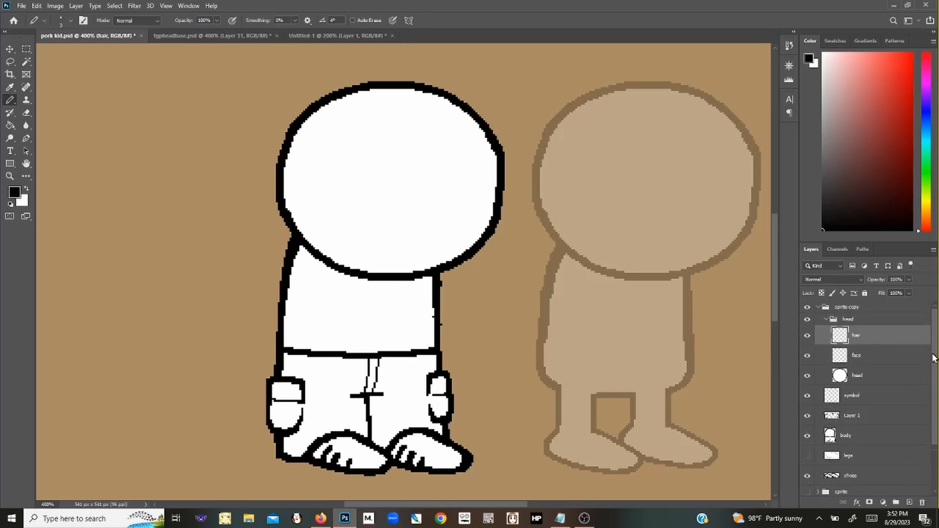
mouse_move(268, 198)
left_mouse_down()
mouse_move(300, 196)
mouse_move(313, 157)
mouse_move(311, 165)
mouse_move(330, 170)
left_mouse_up()
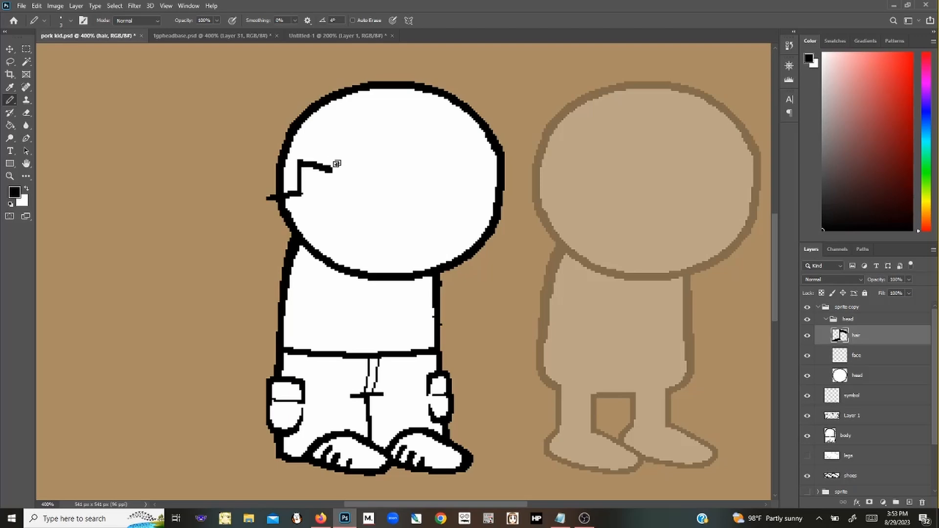
mouse_move(268, 199)
left_mouse_down()
mouse_move(265, 163)
mouse_move(293, 198)
mouse_move(271, 209)
mouse_move(240, 158)
left_mouse_up()
key("ctrl+z")
key("ctrl+z")
key("ctrl+z")
key("ctrl+z")
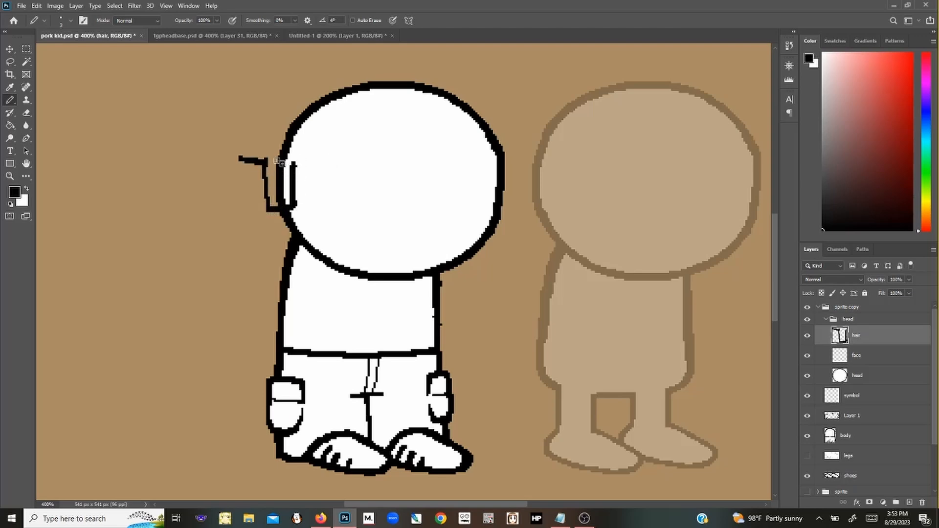
key("e")
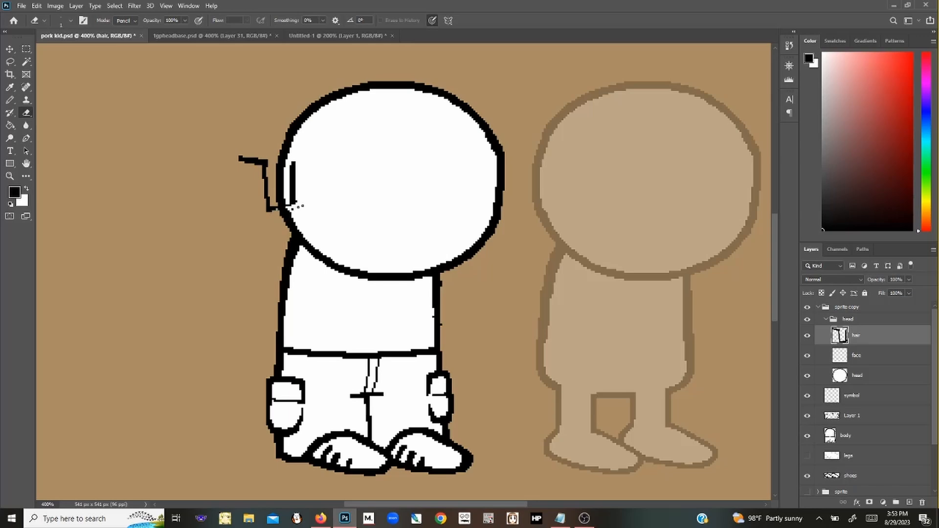
key("b")
key("e")
key("b")
- Draw the fringe line from the side lock, over a pointed peak, across the forehead to the head's right-hand edge
mouse_move(292, 161)
left_mouse_down()
mouse_move(336, 170)
mouse_move(353, 121)
left_mouse_up()
key("ctrl+z")
mouse_move(334, 167)
left_mouse_down()
mouse_move(354, 124)
mouse_move(424, 143)
mouse_move(484, 131)
left_mouse_up()
key("ctrl+z")
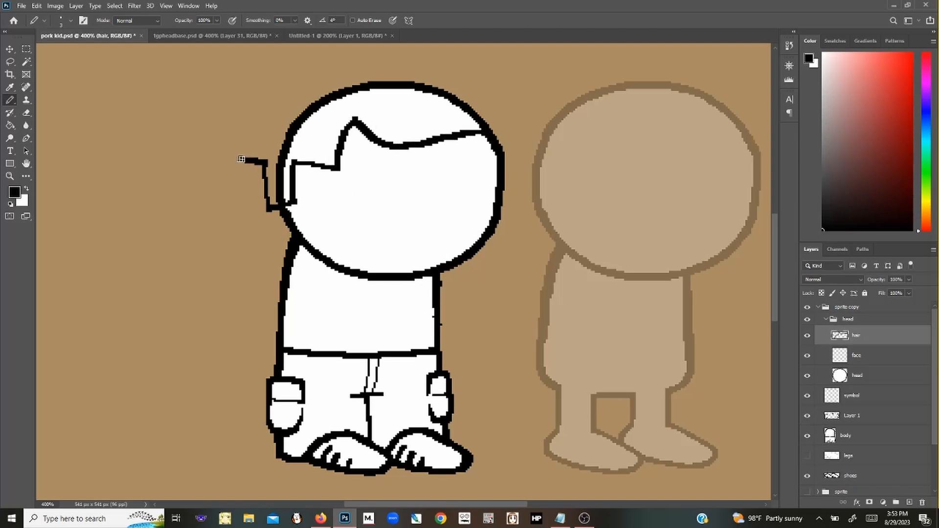
- Draw the outer hair outline arching over the head and close it with a flared tip at the right-hand temple
left_click_drag(241, 159, 226, 157)
mouse_move(226, 157)
left_mouse_down()
mouse_move(267, 93)
mouse_move(248, 105)
mouse_move(281, 81)
mouse_move(252, 172)
mouse_move(320, 130)
mouse_move(419, 141)
mouse_move(509, 216)
mouse_move(465, 233)
mouse_move(514, 216)
left_mouse_up()
key("ctrl+z")
key("e")
mouse_move(470, 184)
left_mouse_down()
mouse_move(515, 213)
mouse_move(493, 218)
left_mouse_up()
key("b")
left_click_drag(458, 163, 512, 228)
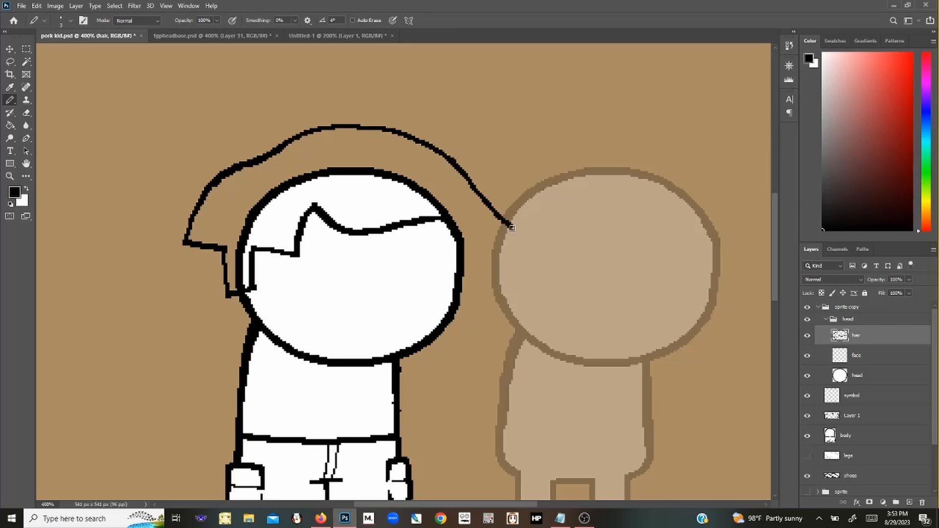
key("ctrl+z")
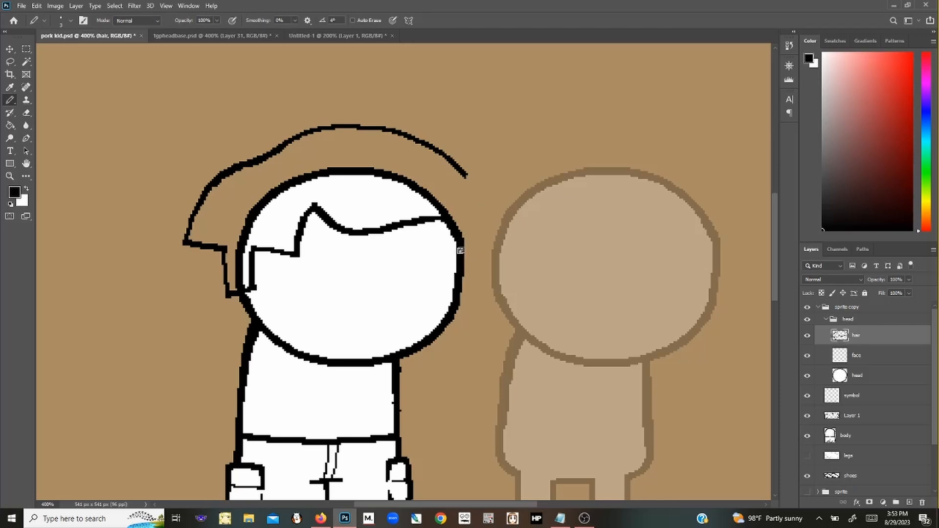
mouse_move(460, 251)
left_mouse_down()
mouse_move(508, 237)
mouse_move(468, 177)
left_mouse_up()
- Fill the hair outline with white
key("x")
key("g")
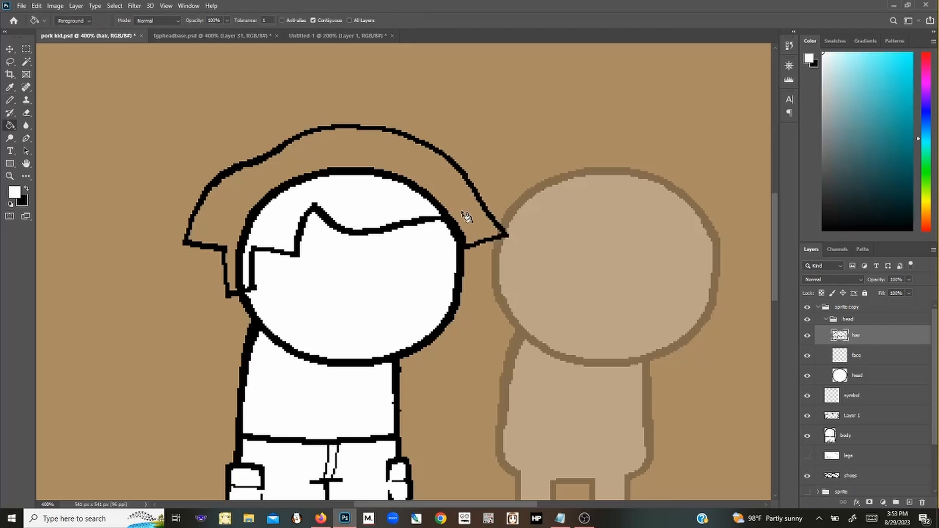
left_click(465, 217)
key("b")
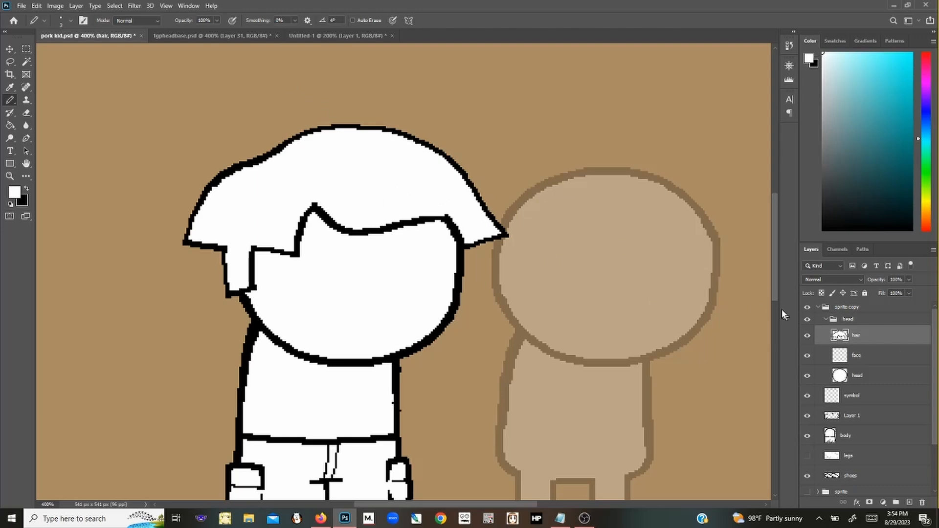
- Draw two small black eyes on the face layer and clean up their shapes
left_click(862, 360)
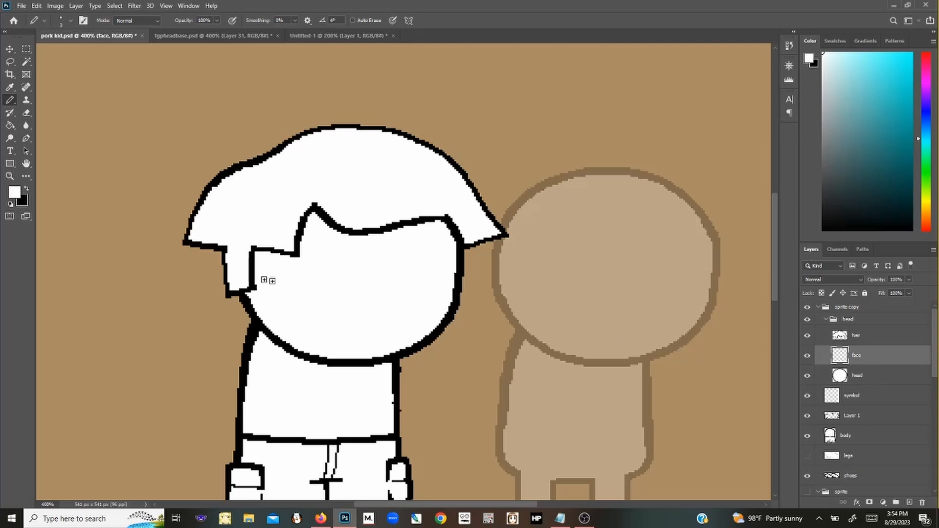
key("x")
left_click_drag(299, 287, 299, 290)
key("ctrl+z")
left_click_drag(436, 291, 434, 291)
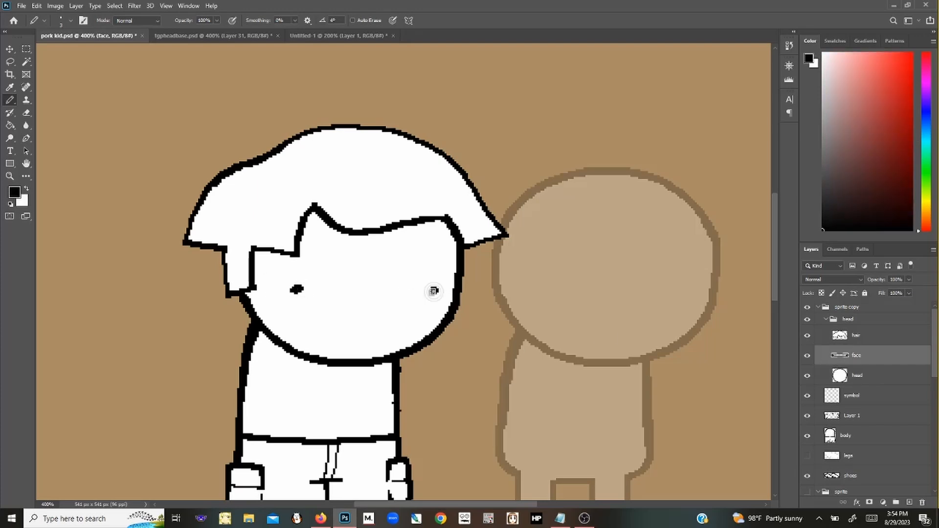
left_click(294, 293)
key("e")
left_click(289, 292)
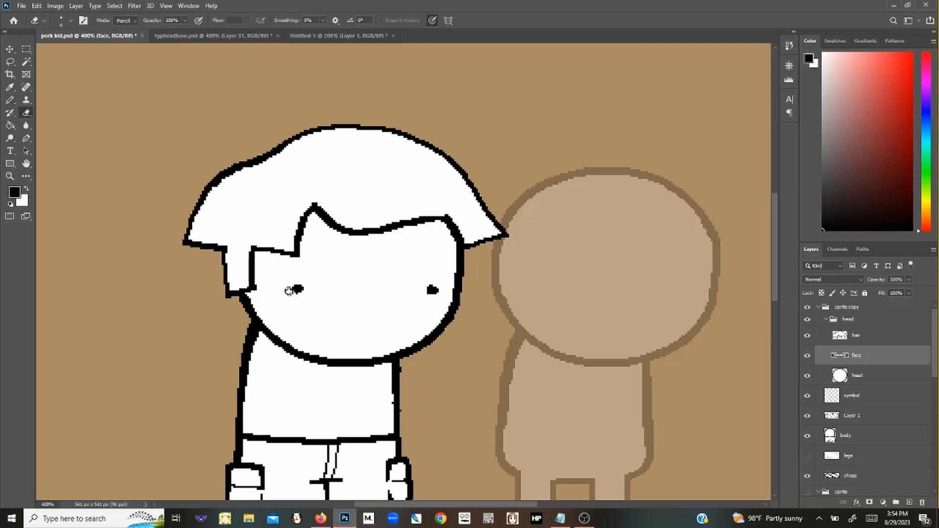
key("b")
left_click(298, 290)
key("e")
key("b")
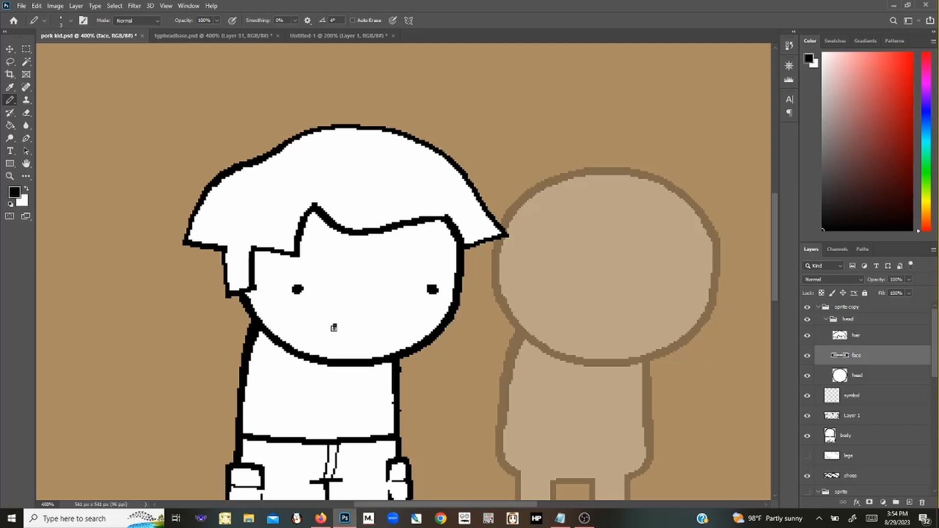
- Draw a wavy mouth below the eyes and add a thin horizontal eyelid line across each eye
left_click_drag(334, 328, 396, 321)
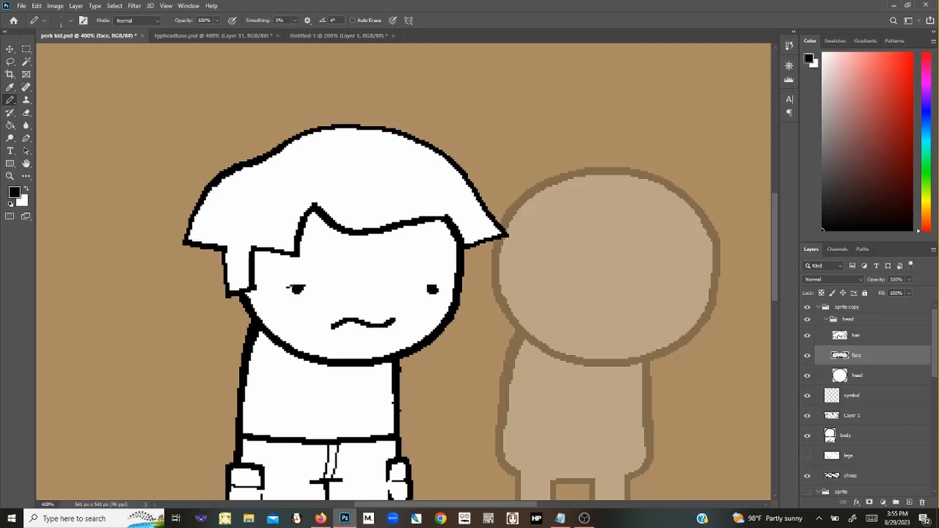
key("ctrl+z")
key("e")
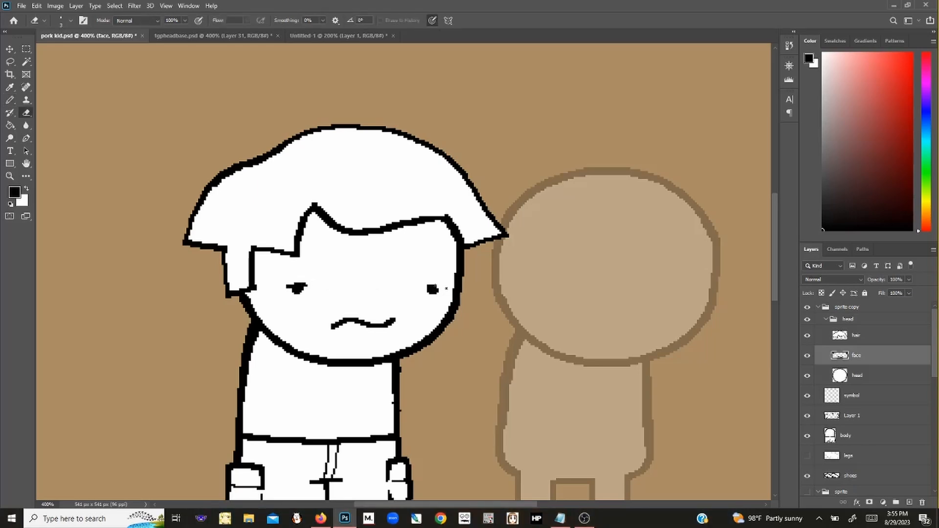
left_click(435, 287)
key("b")
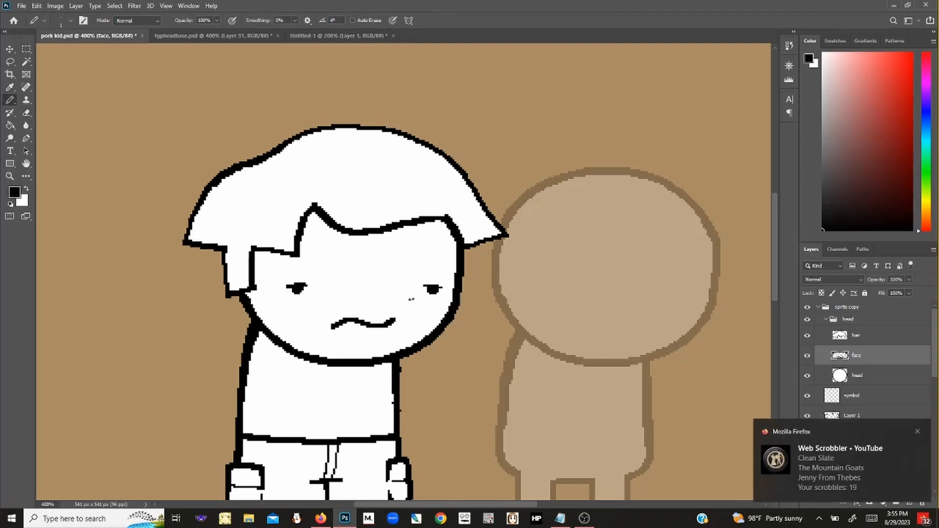
- Refine the mouth line by thinning its right-hand part and trimming its left-hand end
key("e")
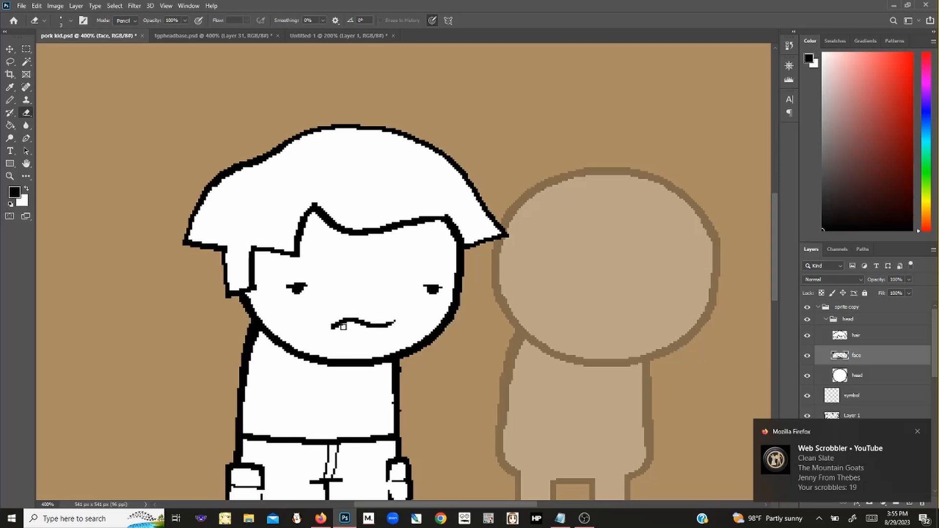
key("b")
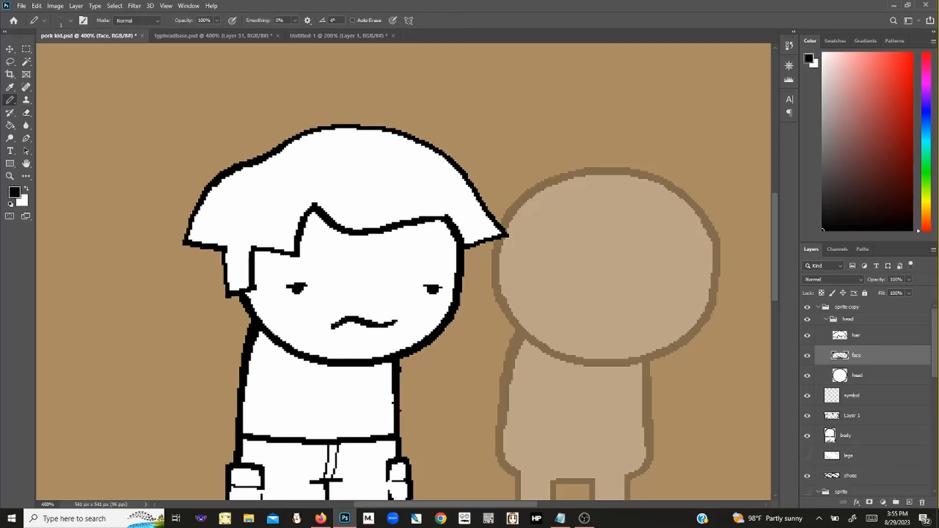
key("e")
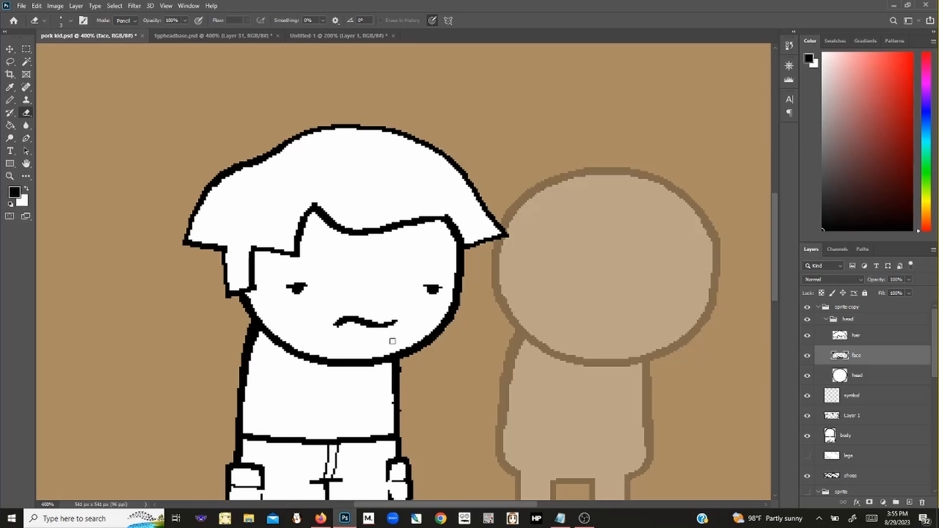
- Add a new layer above the symbol layer and draw a white rectangle on it beside the character
scroll(889, 382, "down", 3)
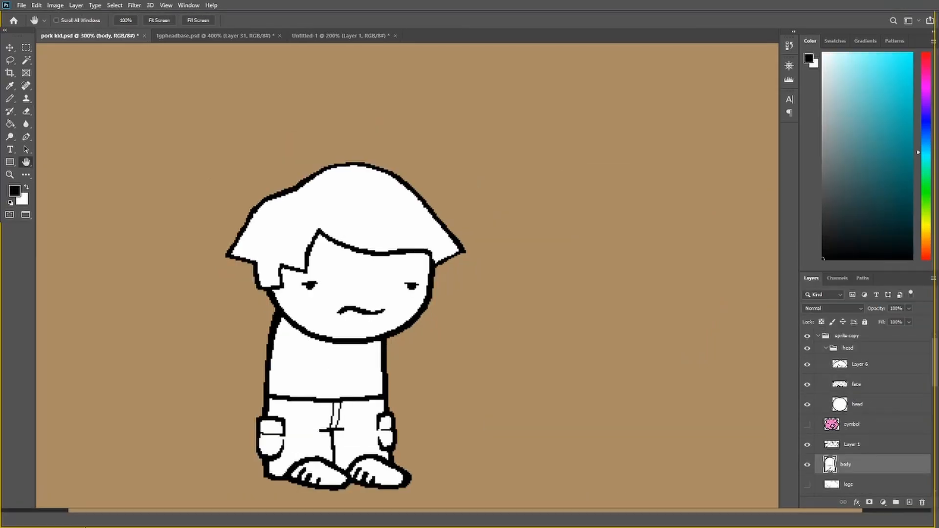
key("f")
left_click_drag(425, 280, 348, 243)
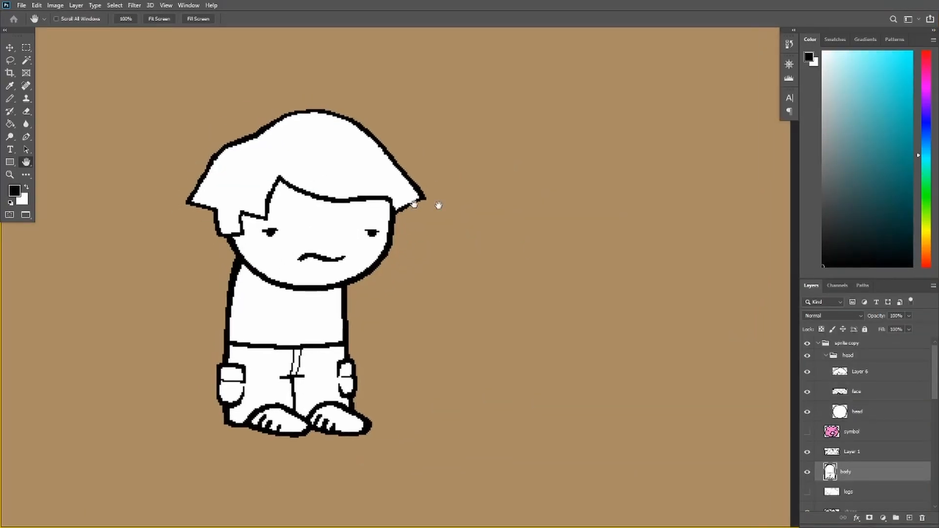
left_click(870, 434)
left_click(911, 519)
key("x")
key("u")
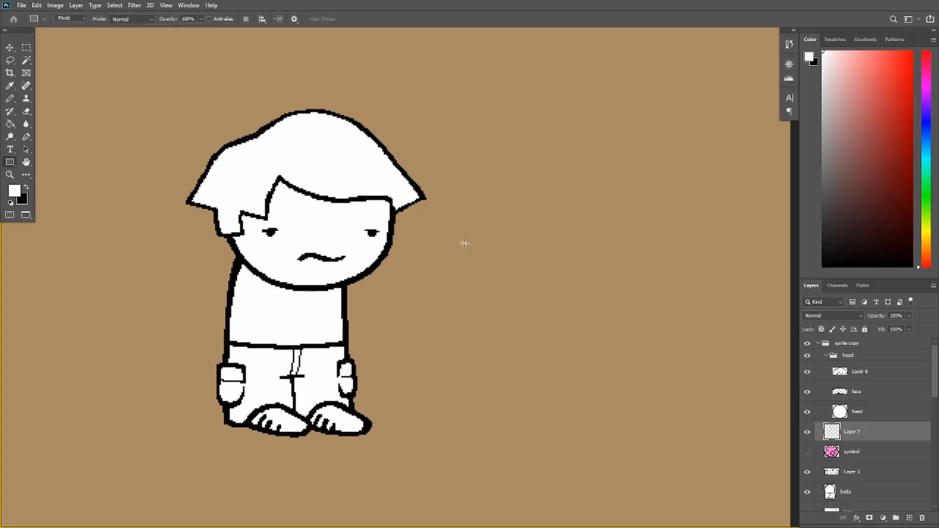
mouse_move(459, 229)
left_mouse_down()
mouse_move(569, 348)
mouse_move(706, 454)
left_mouse_up()
- Draw a black pig head outline with two pointed ears and a rounded jaw inside the white rectangle
key("b")
key("x")
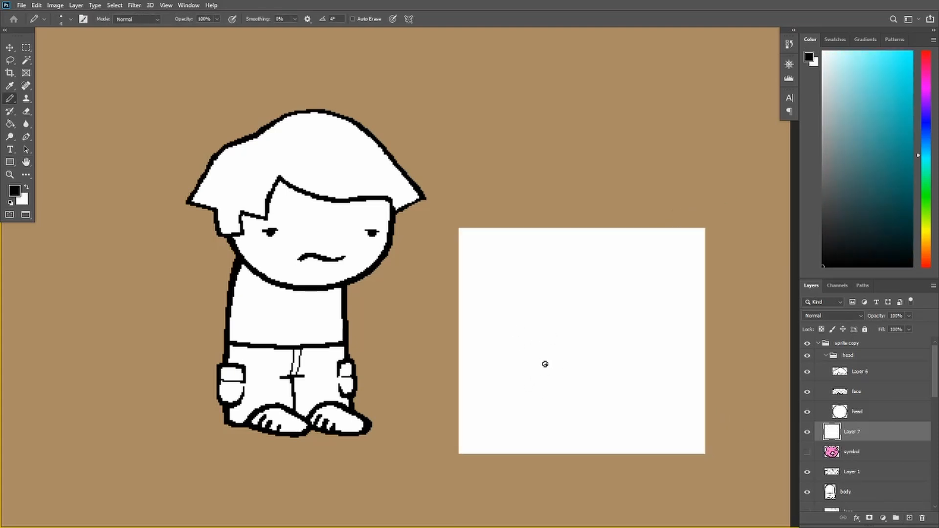
key("[")
mouse_move(539, 386)
left_mouse_down()
mouse_move(520, 362)
mouse_move(523, 331)
mouse_move(554, 393)
mouse_move(515, 343)
mouse_move(534, 322)
mouse_move(530, 298)
mouse_move(550, 284)
mouse_move(563, 300)
mouse_move(576, 294)
mouse_move(595, 306)
mouse_move(564, 303)
mouse_move(598, 301)
mouse_move(618, 280)
mouse_move(655, 307)
mouse_move(631, 322)
left_mouse_up()
key("ctrl+z")
key("ctrl+z")
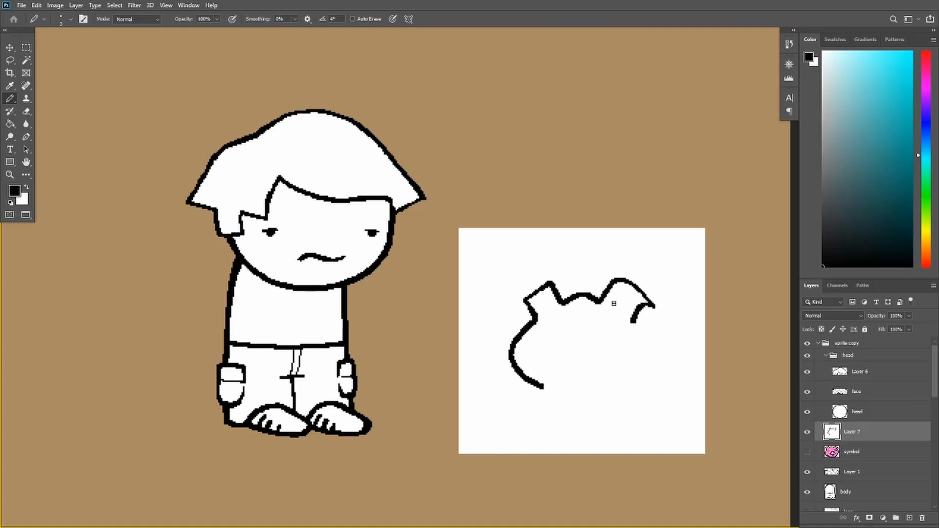
key("ctrl+z")
mouse_move(563, 303)
left_mouse_down()
mouse_move(613, 297)
mouse_move(648, 312)
mouse_move(628, 325)
mouse_move(662, 348)
left_mouse_up()
key("ctrl+z")
key("ctrl+z")
mouse_move(627, 321)
left_mouse_down()
mouse_move(655, 347)
mouse_move(651, 369)
mouse_move(611, 408)
mouse_move(542, 390)
mouse_move(561, 400)
left_mouse_up()
key("ctrl+z")
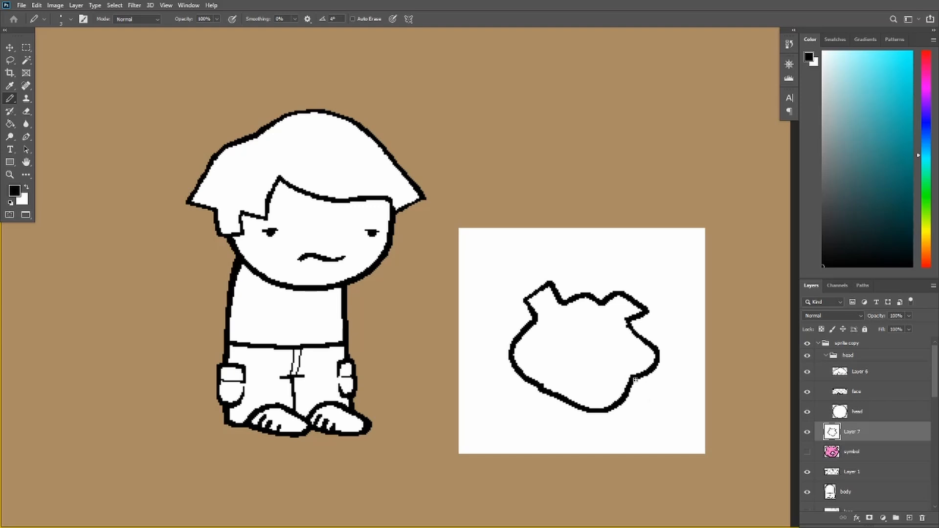
- Reshape the pig's right-hand cheek and jaw with black and white strokes and add a small crease at the left-hand jaw
key("x")
mouse_move(644, 374)
left_mouse_down()
mouse_move(619, 400)
mouse_move(644, 366)
mouse_move(640, 373)
mouse_move(637, 364)
mouse_move(625, 392)
mouse_move(640, 391)
mouse_move(634, 372)
mouse_move(643, 366)
mouse_move(631, 375)
mouse_move(650, 369)
mouse_move(638, 384)
mouse_move(650, 374)
mouse_move(626, 399)
mouse_move(599, 410)
mouse_move(542, 382)
left_mouse_up()
key("x")
key("ctrl+z")
key("x")
key("x")
key("ctrl+z")
key("x")
key("x")
key("ctrl+z")
key("x")
mouse_move(640, 365)
left_mouse_down()
mouse_move(639, 397)
mouse_move(656, 371)
mouse_move(636, 388)
mouse_move(556, 389)
mouse_move(649, 367)
mouse_move(636, 388)
left_mouse_up()
key("x")
key("x")
key("x")
key("ctrl+z")
key("x")
key("x")
left_click_drag(542, 376, 546, 389)
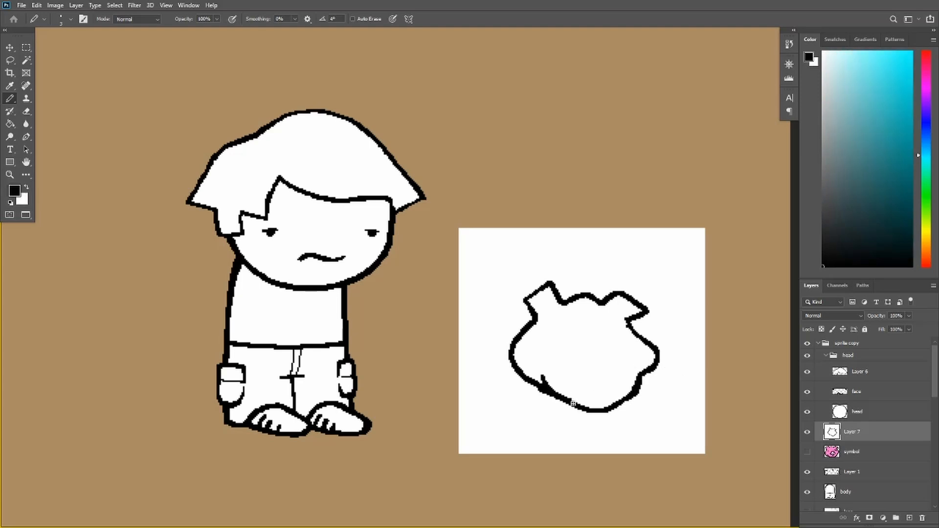
- Draw an oval snout with nostrils and curved closed-eye lines on the pig's face
mouse_move(607, 374)
left_mouse_down()
mouse_move(567, 369)
mouse_move(565, 353)
mouse_move(607, 341)
mouse_move(611, 375)
left_mouse_up()
left_click_drag(545, 337, 571, 329)
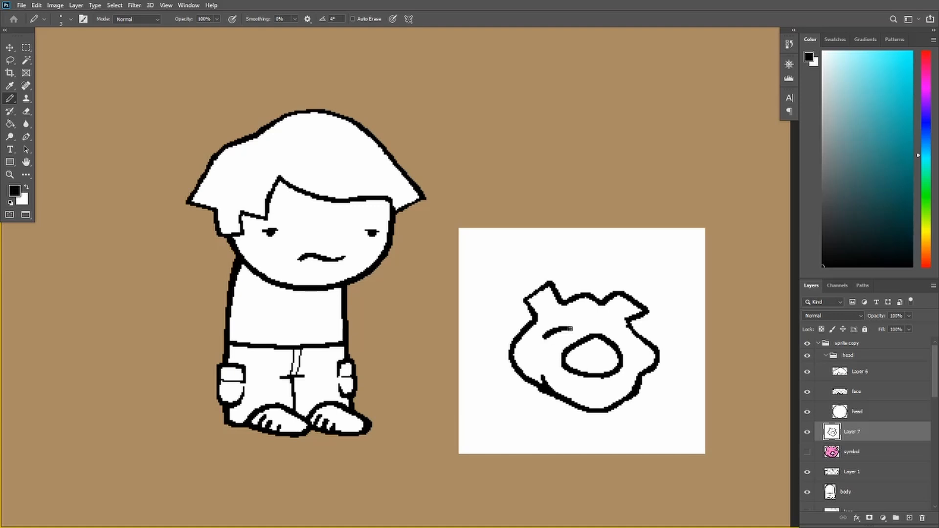
key("ctrl+z")
key("ctrl+z")
mouse_move(624, 375)
left_mouse_down()
mouse_move(581, 379)
mouse_move(577, 364)
left_mouse_up()
key("ctrl+z")
mouse_move(611, 375)
left_mouse_down()
mouse_move(567, 368)
mouse_move(600, 345)
mouse_move(610, 375)
left_mouse_up()
mouse_move(543, 340)
left_mouse_down()
mouse_move(631, 338)
mouse_move(592, 368)
left_mouse_up()
key("ctrl+z")
left_click_drag(603, 355, 610, 364)
- Draw the pig's mouth below the snout and touch up the cheek and jaw outline in black and white
mouse_move(605, 379)
left_mouse_down()
mouse_move(611, 392)
mouse_move(596, 396)
mouse_move(607, 385)
mouse_move(582, 396)
mouse_move(602, 389)
mouse_move(590, 387)
mouse_move(636, 386)
mouse_move(627, 380)
mouse_move(618, 406)
mouse_move(630, 382)
mouse_move(612, 404)
mouse_move(591, 410)
mouse_move(632, 400)
mouse_move(635, 378)
mouse_move(659, 365)
mouse_move(651, 347)
mouse_move(646, 375)
left_mouse_up()
key("ctrl+z")
key("ctrl+z")
key("ctrl+z")
key("x")
key("ctrl+z")
key("ctrl+z")
key("x")
key("ctrl+z")
key("ctrl+z")
key("x")
key("x")
key("x")
key("x")
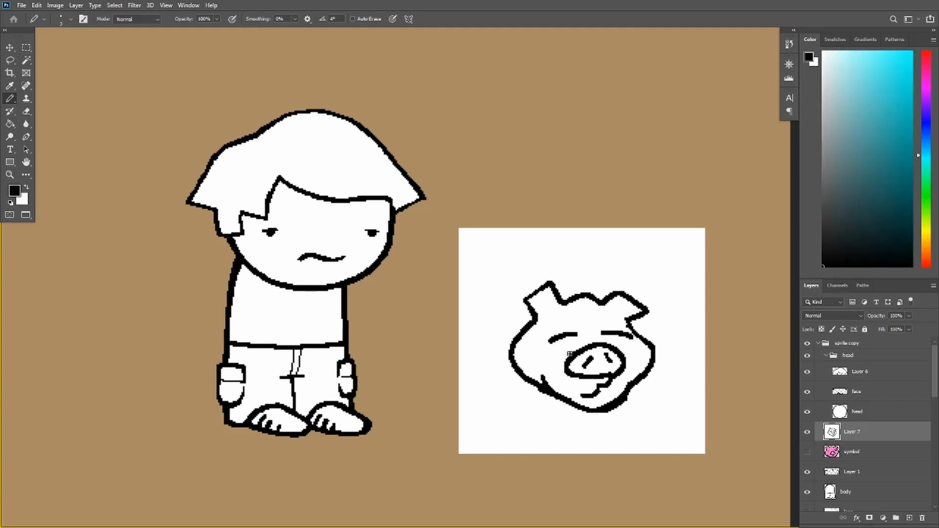
- Select the pig drawing, scale it to about 36% and place it on the chest of the character's shirt
key("m")
mouse_move(478, 265)
left_mouse_down()
mouse_move(685, 441)
mouse_move(568, 348)
left_mouse_up()
key("ctrl+t")
left_click_drag(537, 314, 338, 350)
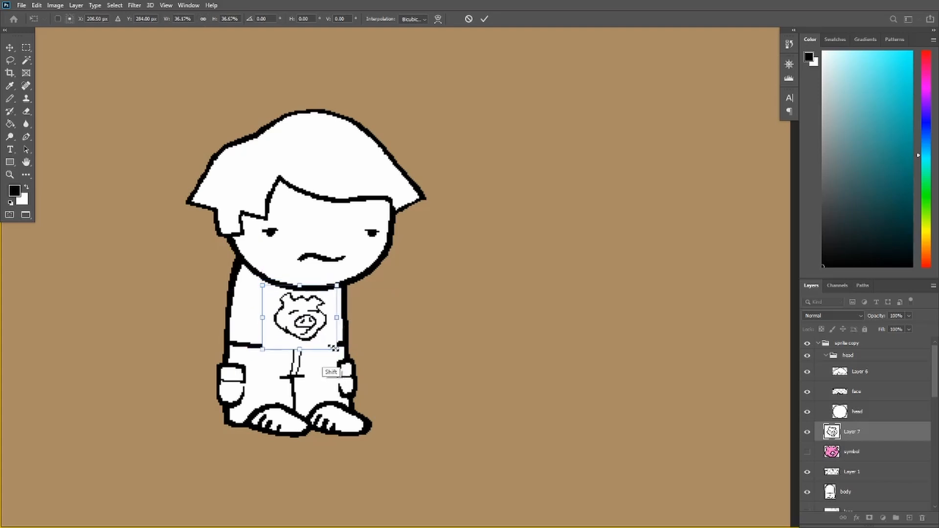
left_click_drag(288, 295, 283, 297)
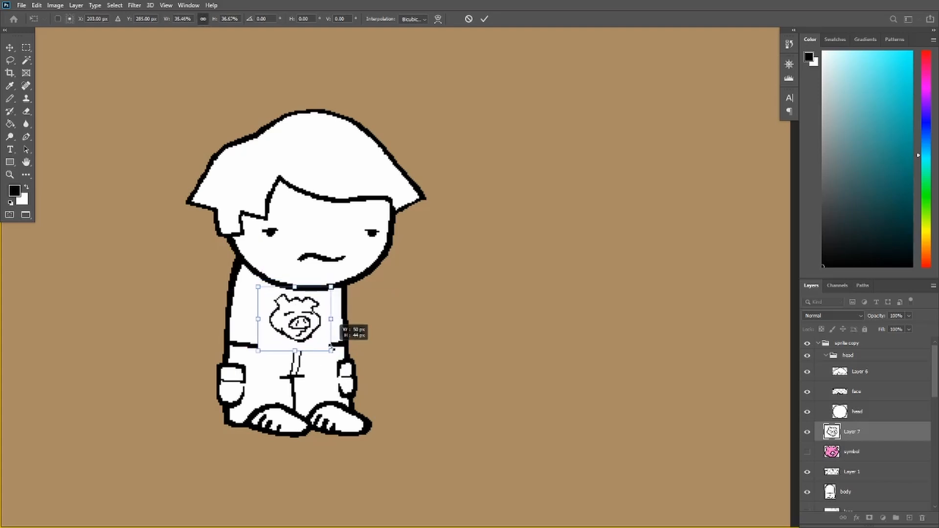
key("Return")
- Apply a Threshold adjustment to the scaled pig drawing to turn its lines into pure black and white
left_click(55, 5)
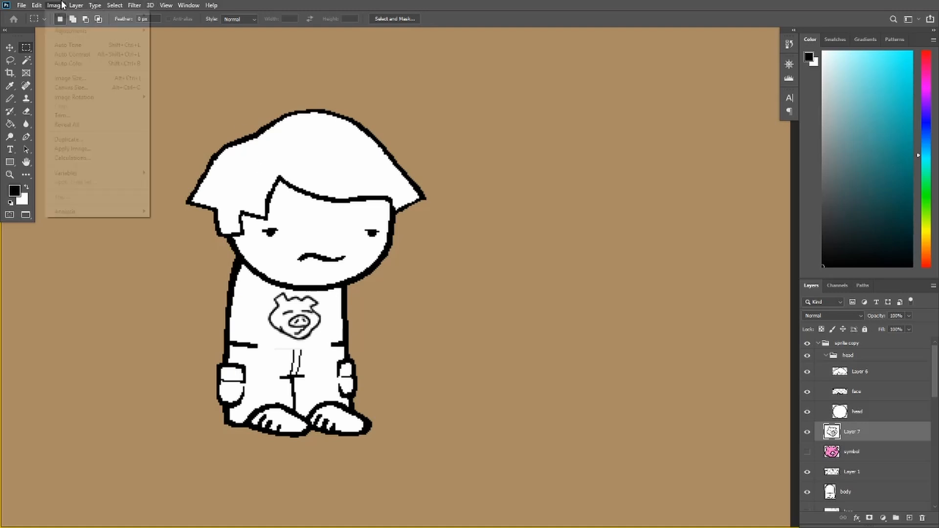
mouse_move(74, 30)
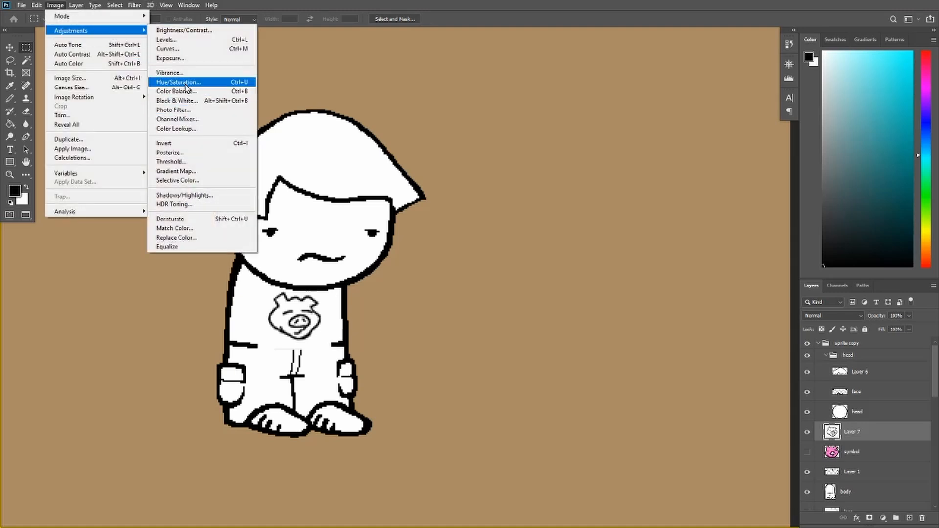
left_click(183, 165)
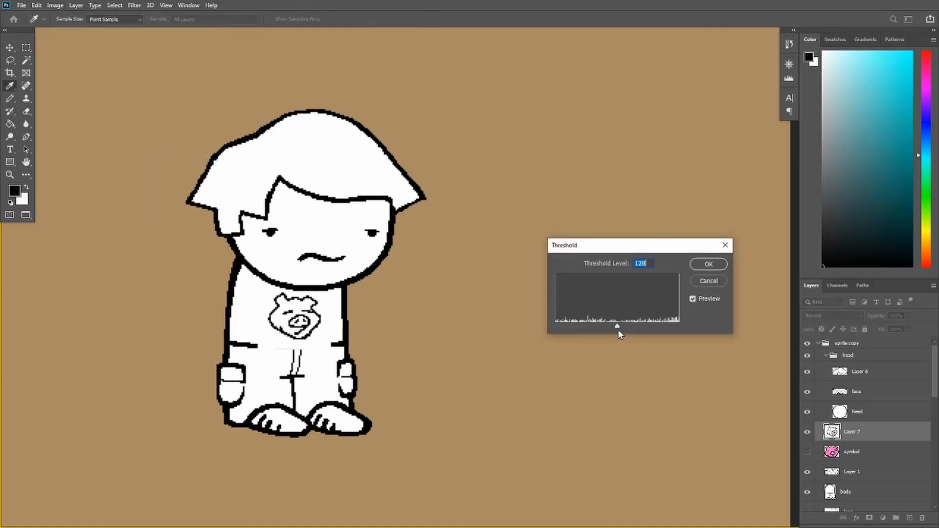
left_click_drag(634, 329, 611, 330)
left_click(718, 268)
- Choose a bright pink foreground colour and fill the pig's face with it
left_click(926, 64)
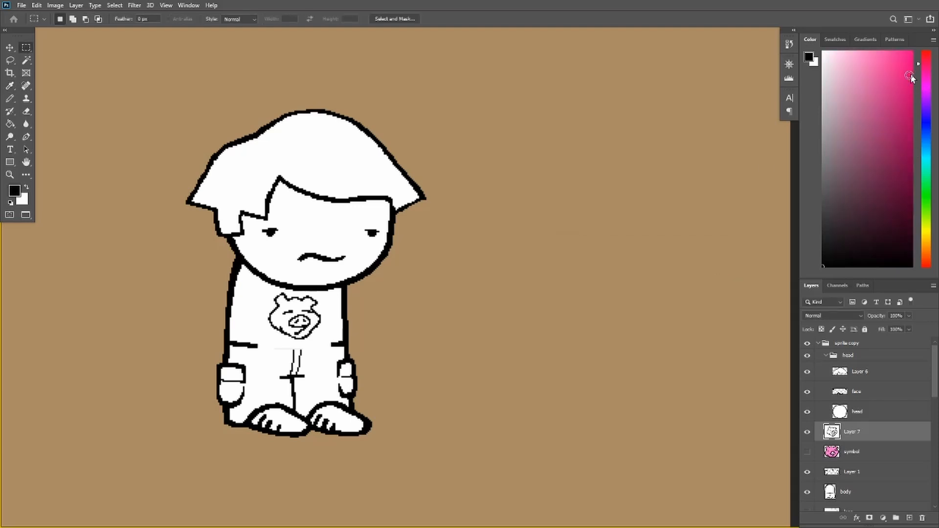
left_click_drag(906, 68, 882, 23)
key("g")
left_click(301, 311)
- Select the white area surrounding the pig face with the Magic Wand and delete it
key("w")
left_click(332, 312)
key("Delete")
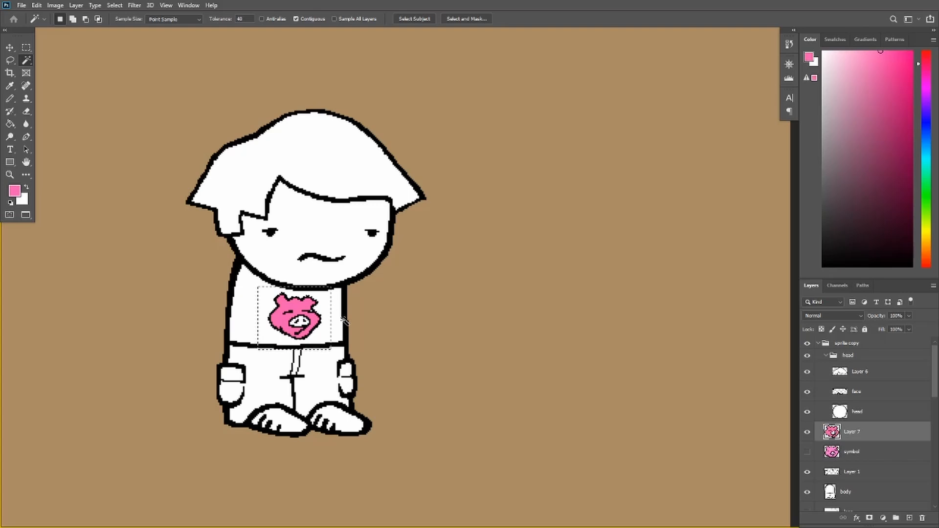
- Clear the selection, choose a lighter pink and fill the pig's snout with it
key("ctrl+d")
key("m")
key("ctrl+plus")
key("ctrl+plus")
left_click_drag(344, 347, 545, 317)
key("g")
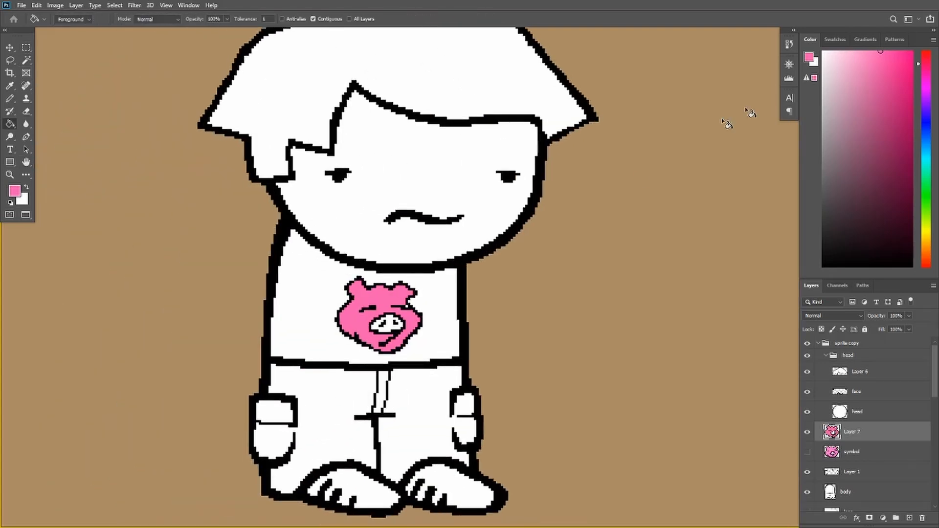
left_click(413, 312)
key("ctrl+z")
left_click_drag(857, 53, 861, 39)
left_click(396, 327)
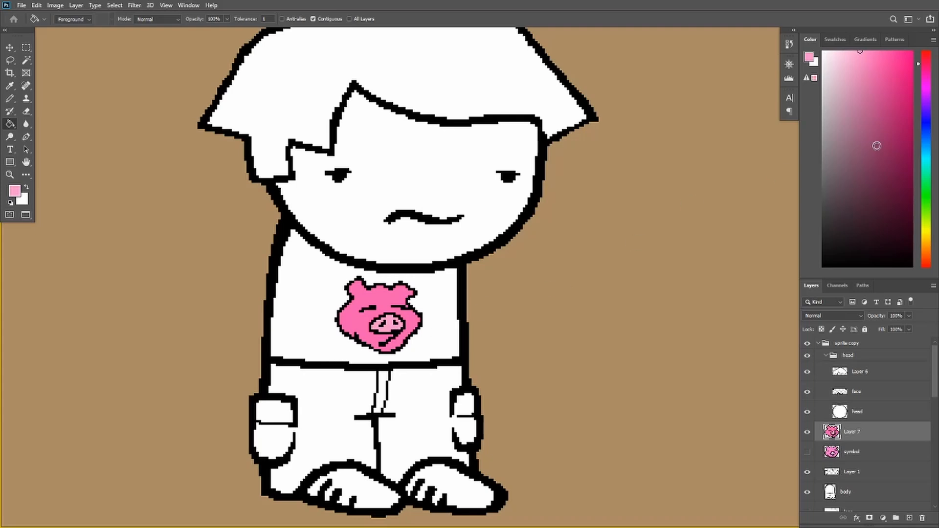
- Sample the pig's black outline colour and reshape the outline of its right ear and right cheek with the Pencil and Eraser
key("x")
key("i")
left_click(380, 282)
key("b")
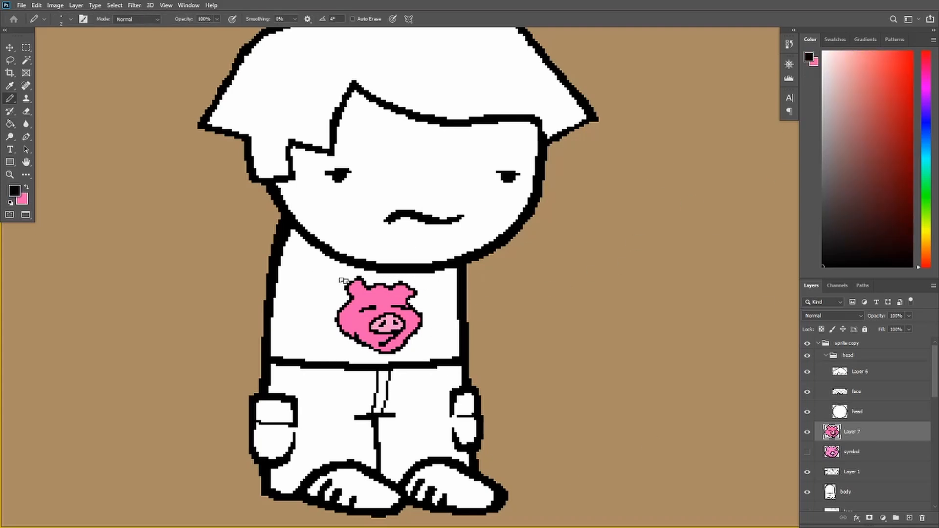
key("x")
key("x")
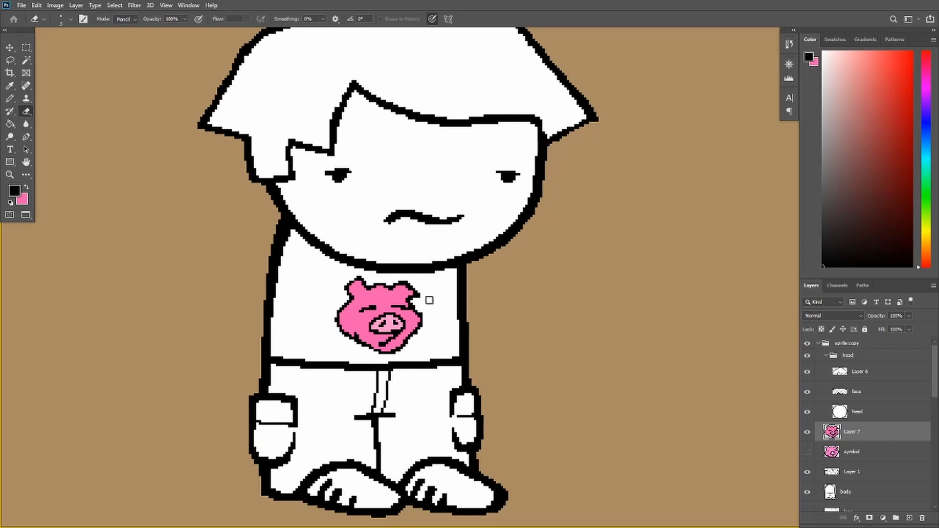
key("x")
key("x")
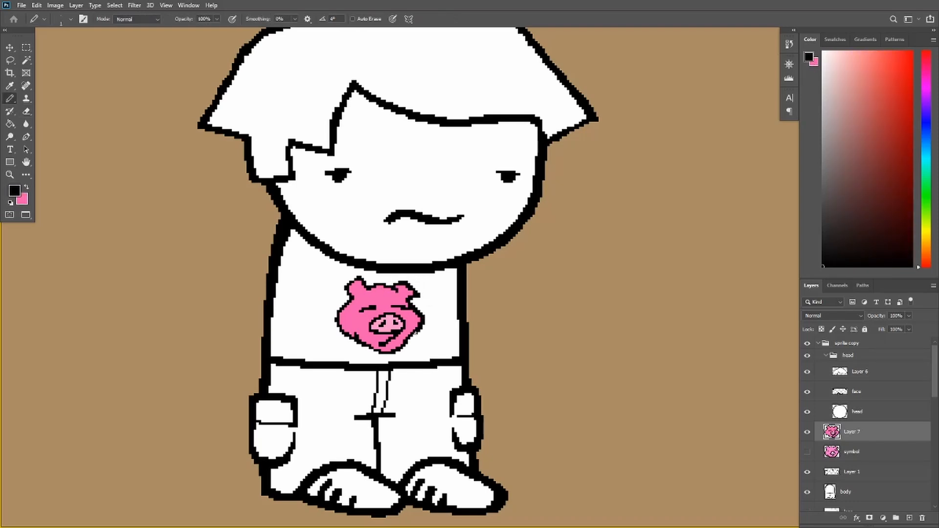
- Refine the pig's mouth and left cheek line with Pencil strokes, alternating between black and bright pink
key("x")
key("x")
key("x")
key("x")
key("x")
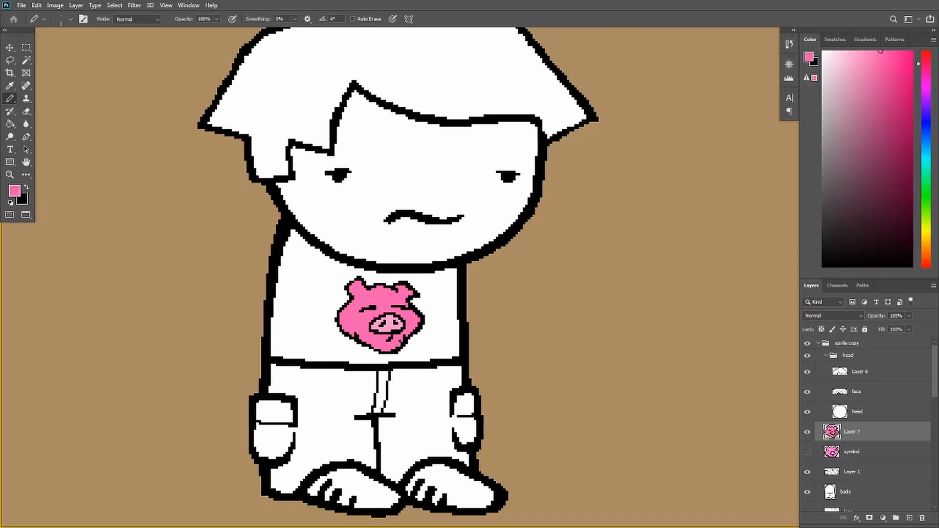
key("x")
key("x")
key("x")
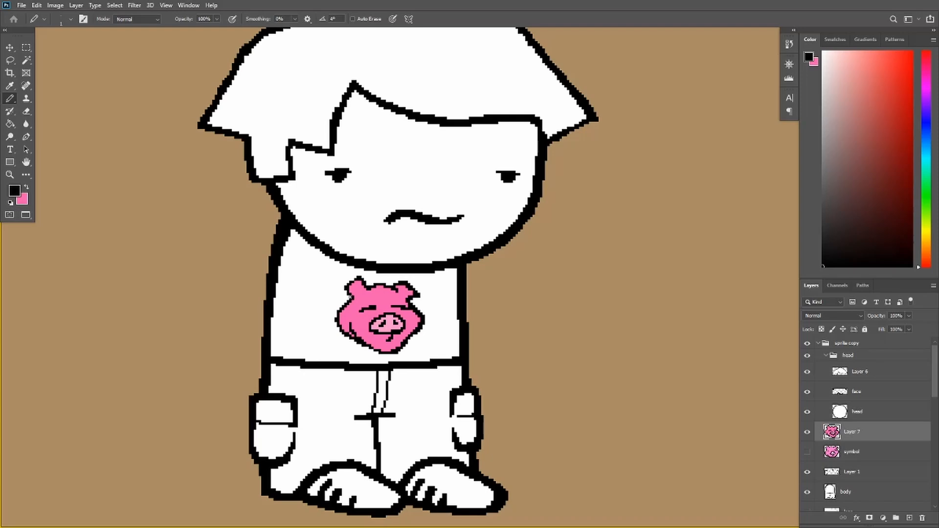
- Zoom out and review the whole character in full-screen mode
key("ctrl+minus")
key("ctrl+minus")
key("space")
left_click_drag(517, 276, 473, 282)
key("f")
key("f")
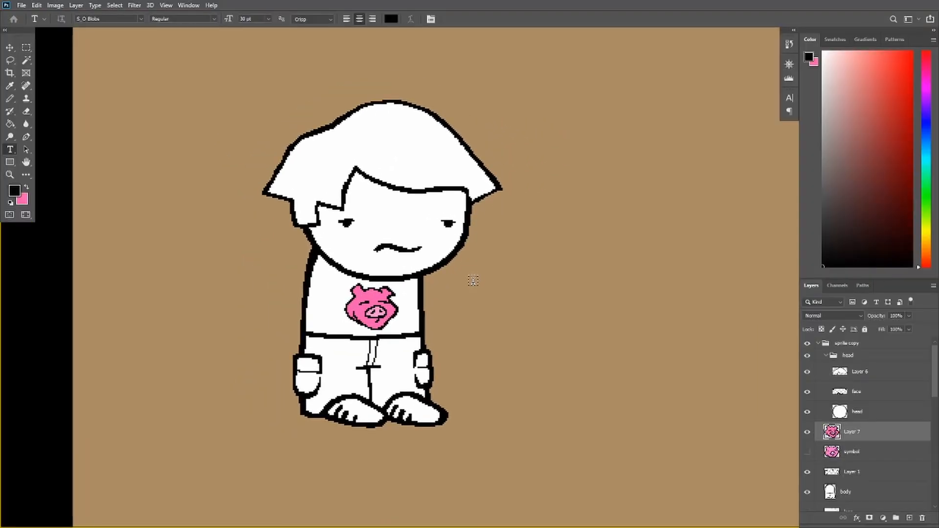
key("f")
key("f")
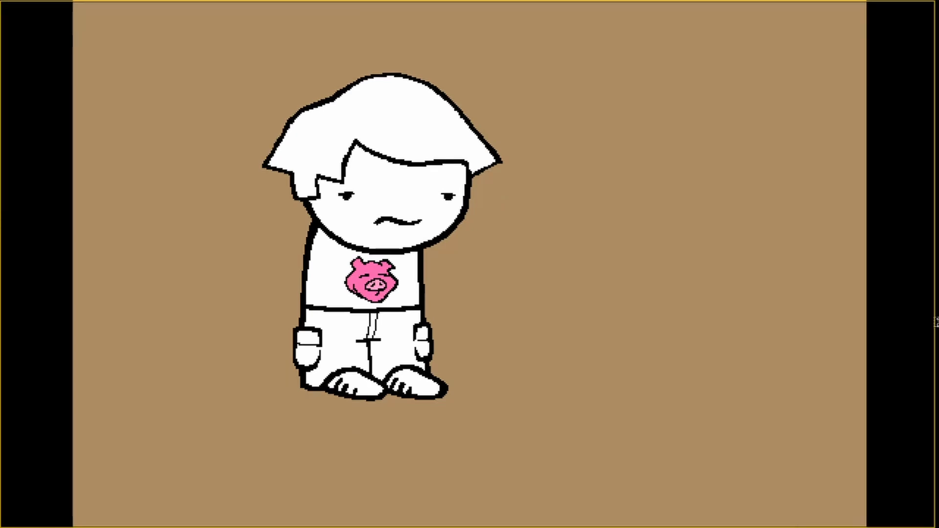